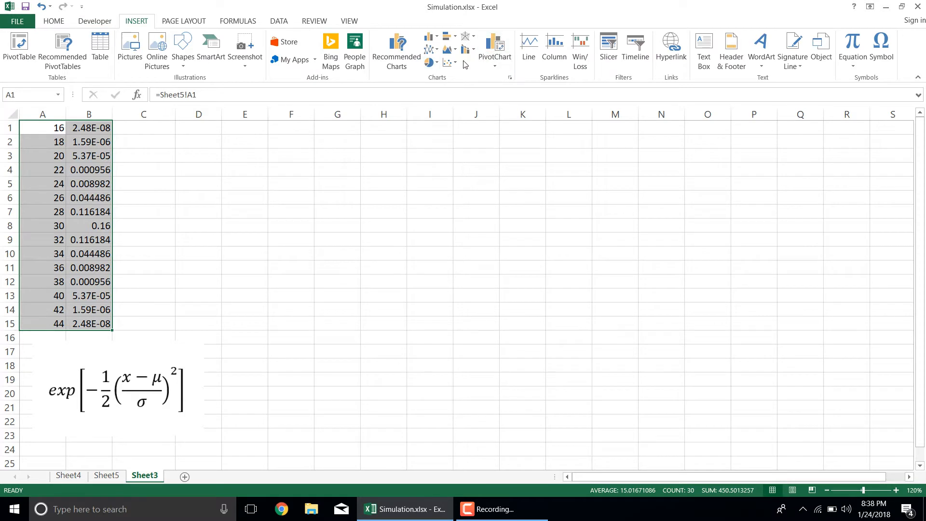
Plot A1:B15 as a scatter chart with smooth lines and move it down to around rows 9 to 24.
left_click(450, 62)
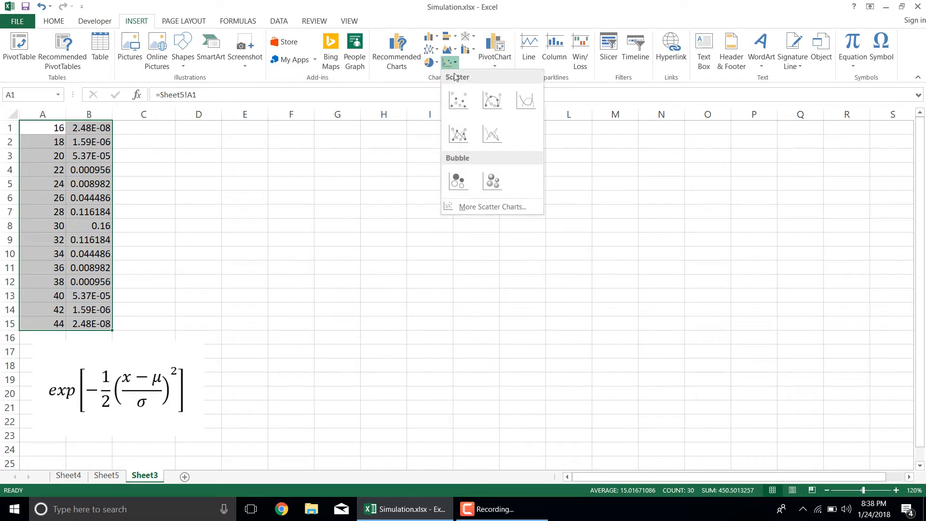
left_click(533, 114)
left_click_drag(574, 213, 558, 259)
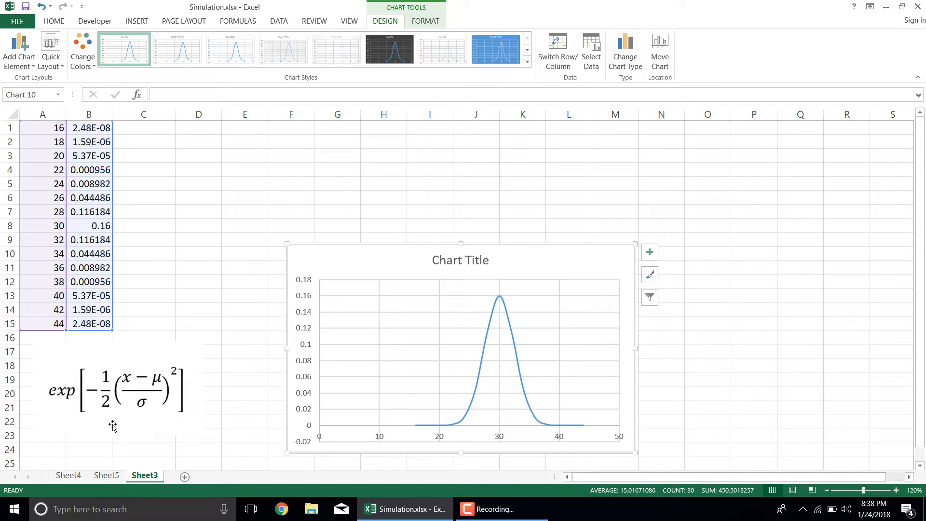
Enter the labels Mean in G1 and SD in G2.
left_click(346, 125)
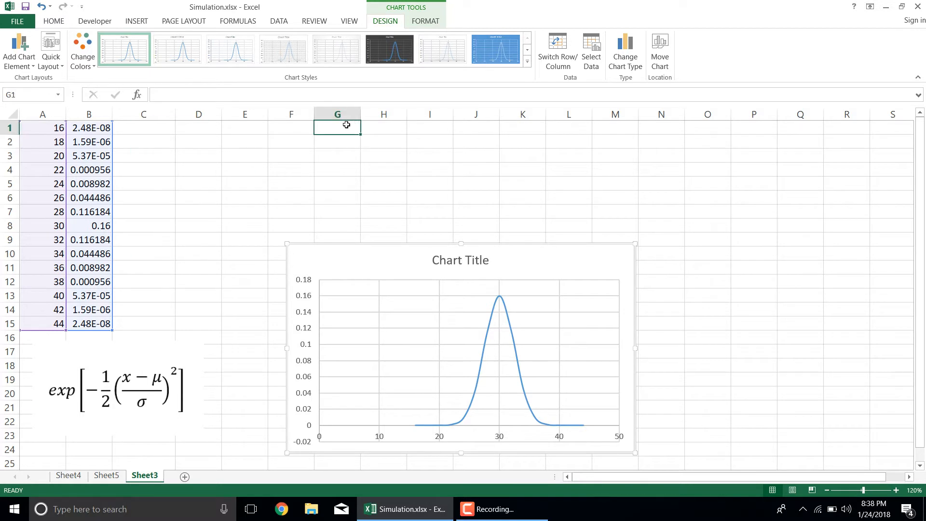
type("Mean")
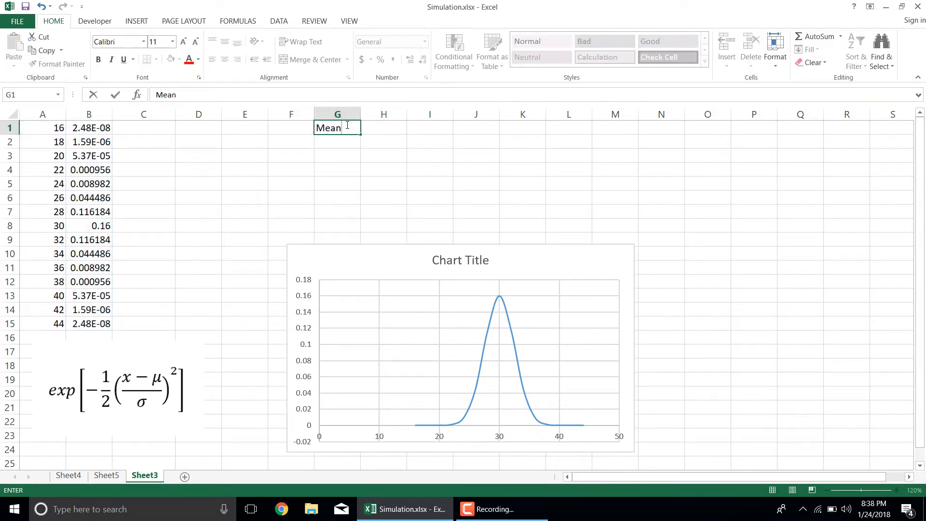
key("Return")
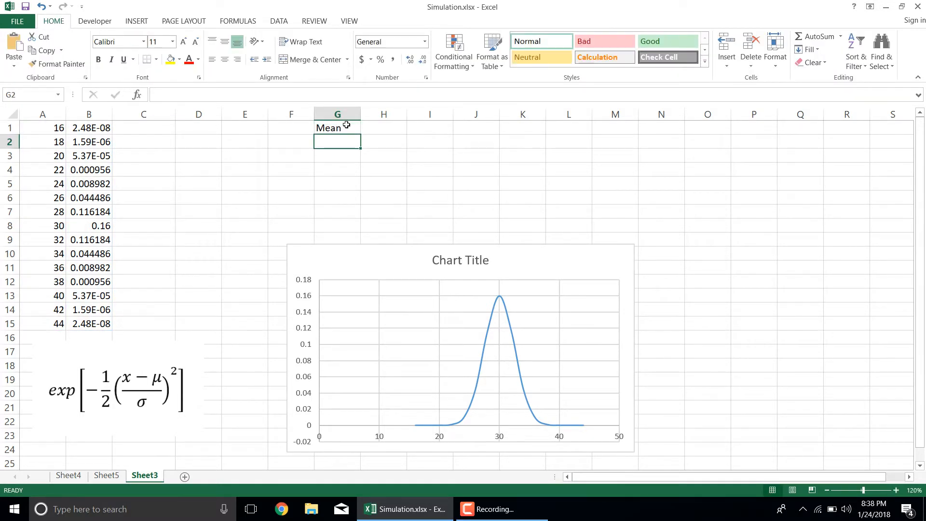
type("SD")
key("Tab")
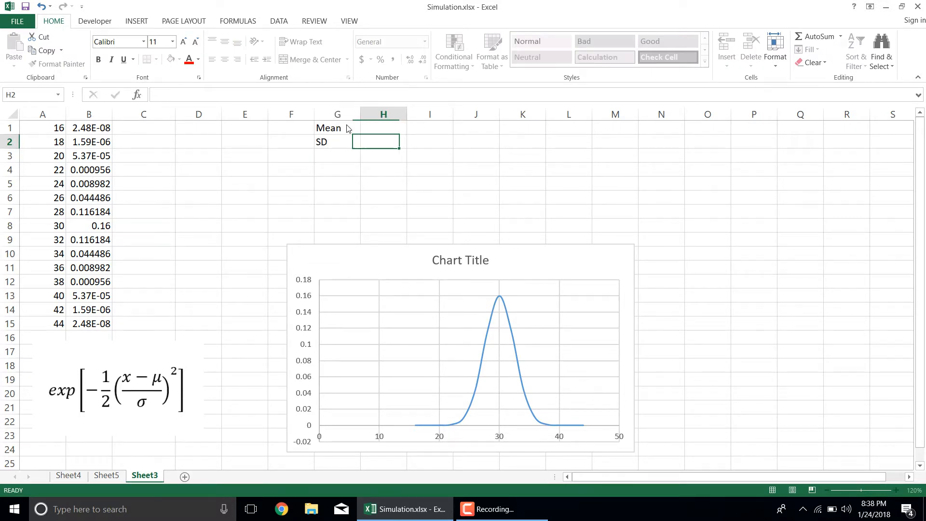
Set both the Mean value in H1 and the SD value in H2 to 1.
key("Up")
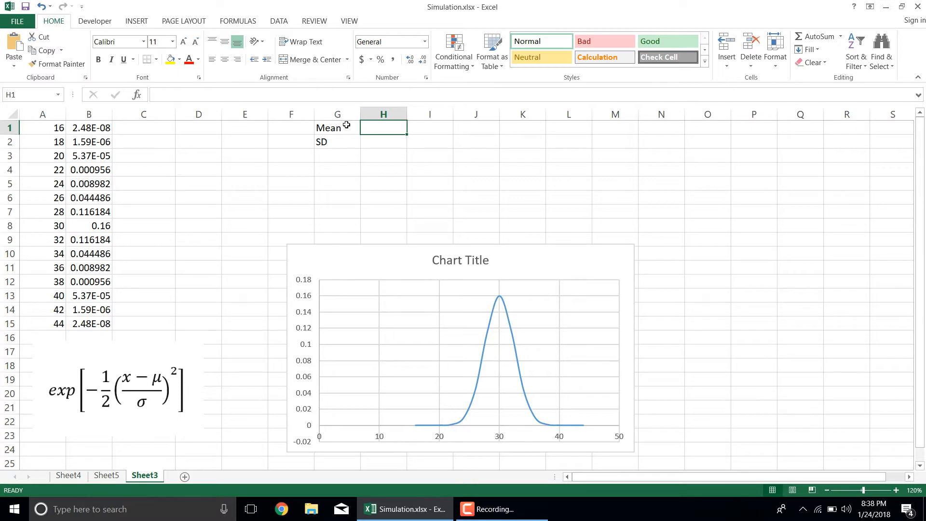
type("1")
key("Return")
type("1")
key("Return")
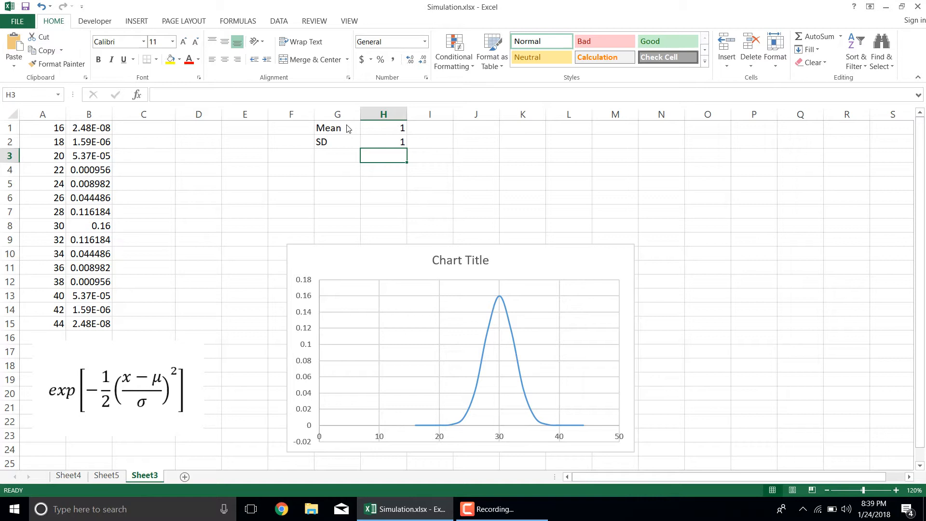
Enter the formula =EXP(-0.5*((A1-H1)/H2)^2) in C1 and fill it down to C15.
left_click(146, 126)
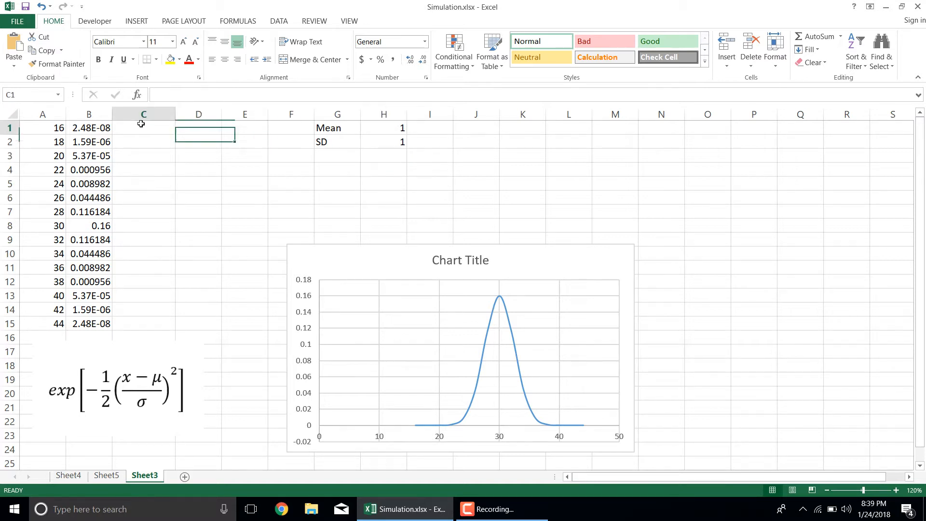
type("=")
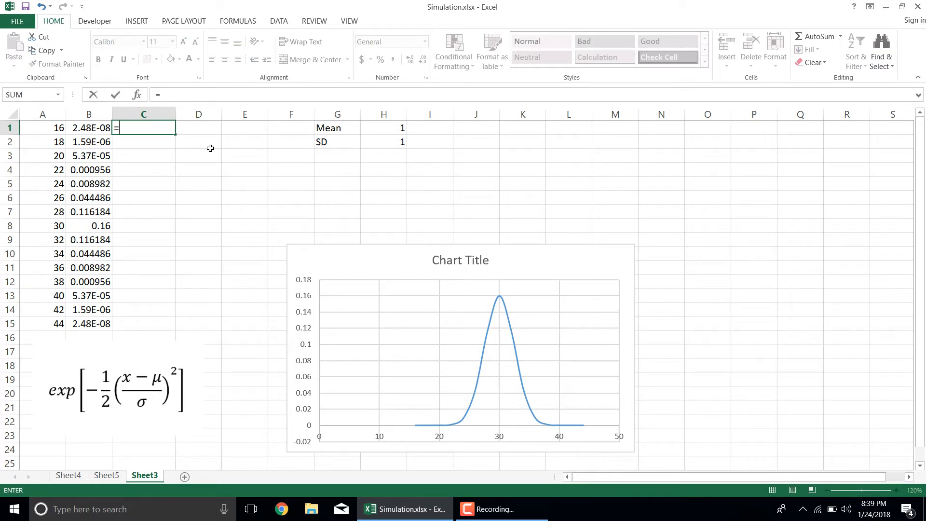
type("exp(")
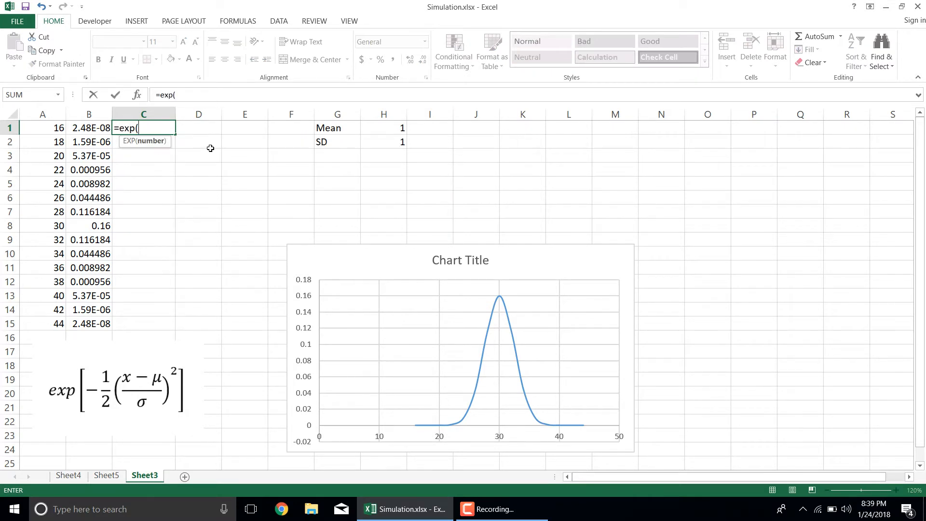
type("-0.5*((")
left_click(47, 128)
type("-")
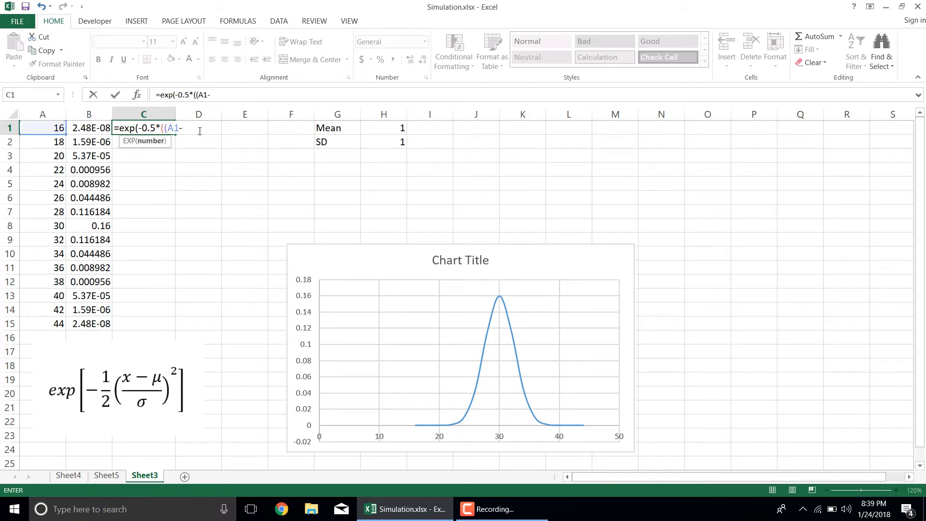
left_click(381, 126)
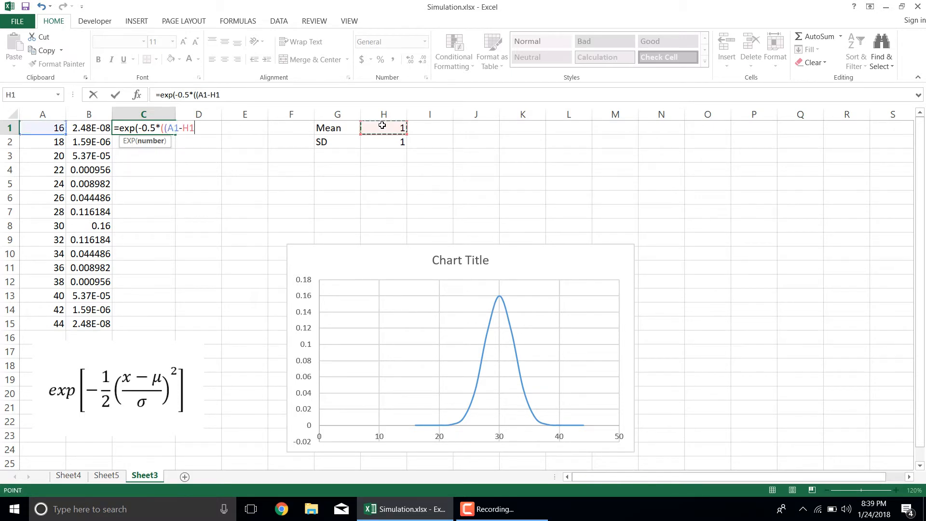
type("0")
key("BackSpace")
type(")/")
left_click(384, 142)
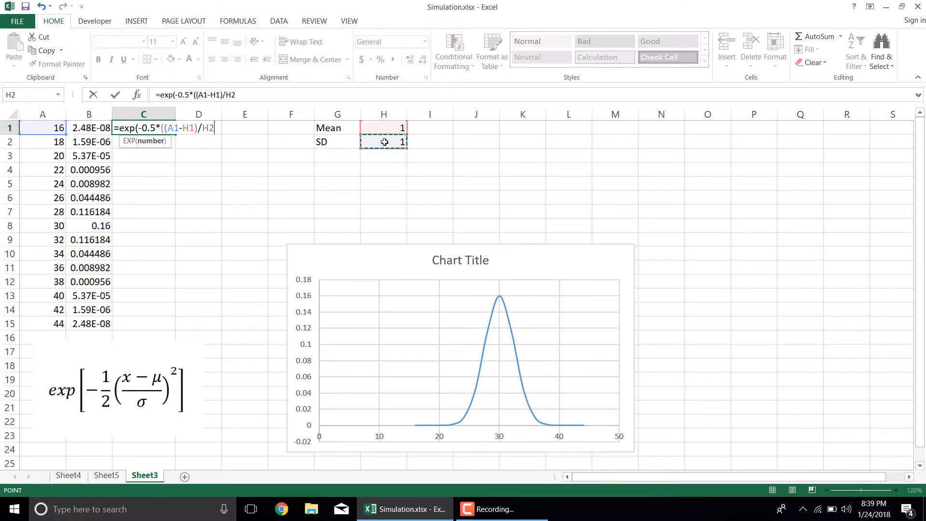
type(")^2")
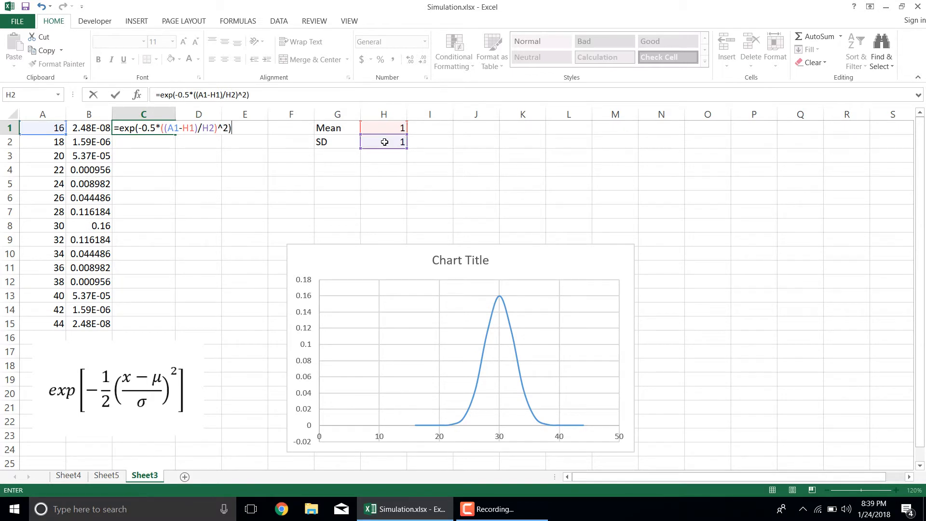
key("Return")
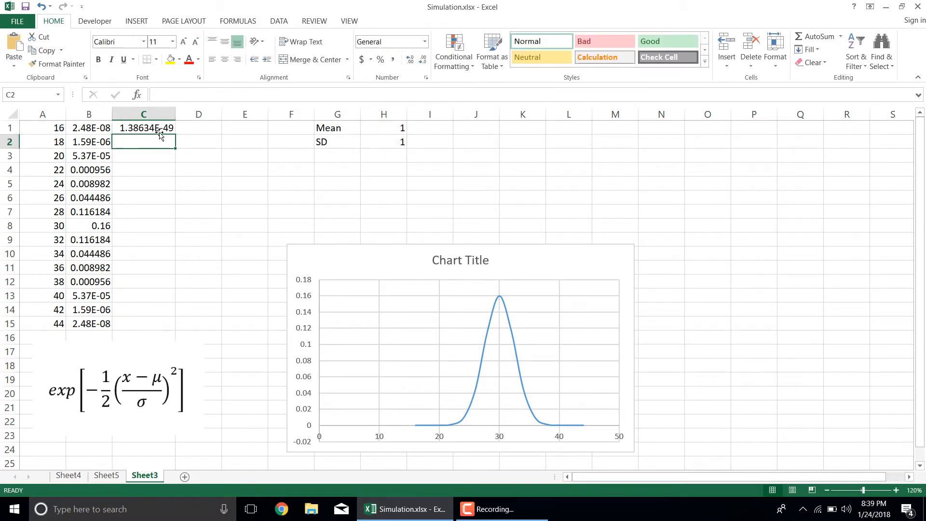
left_click(165, 129)
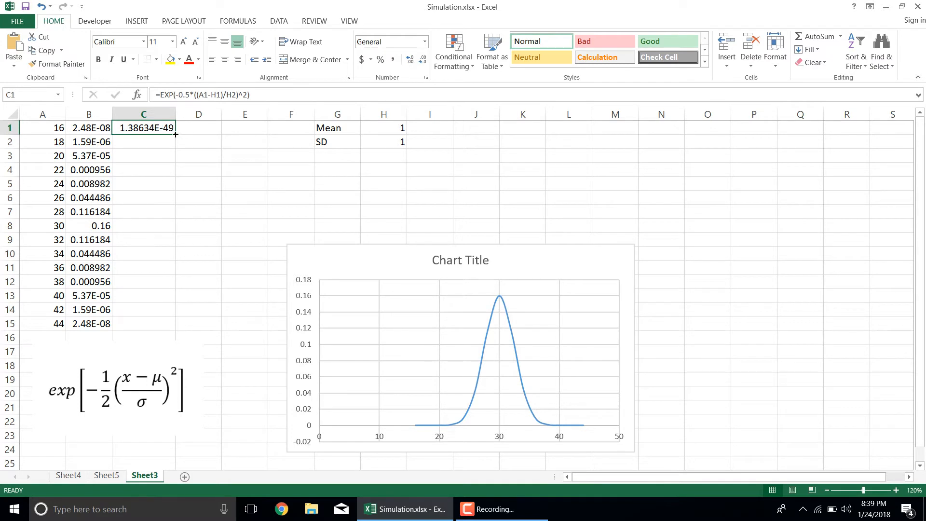
double_click(176, 135)
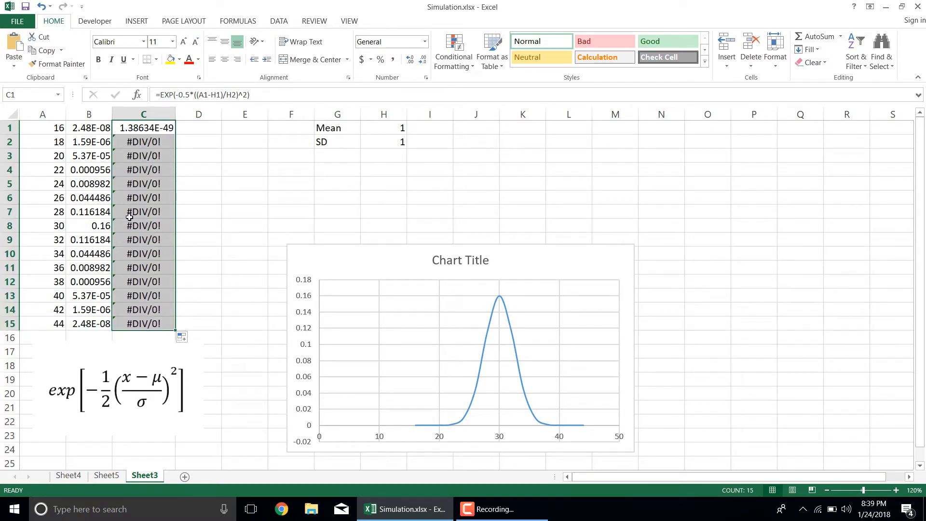
Lock the row references in C1's formula as H$1 and H$2, and refill it down to C15.
left_click(157, 129)
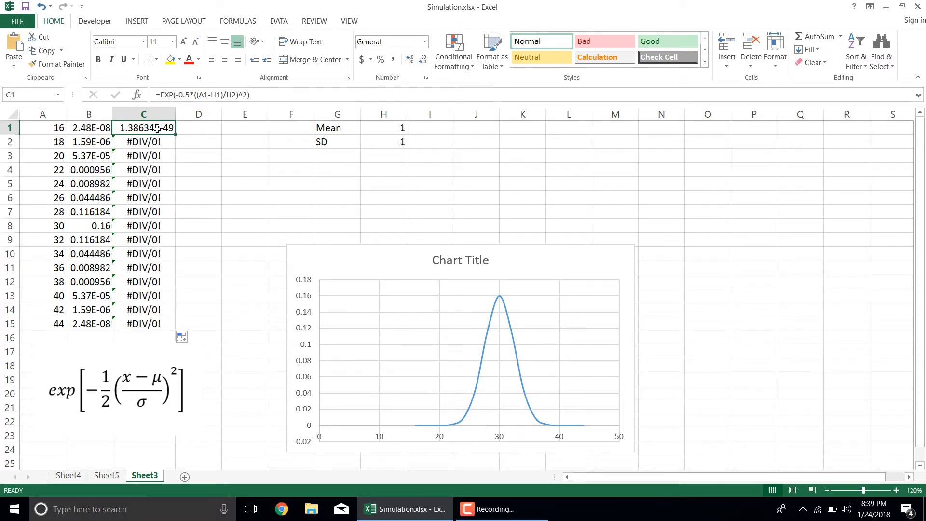
left_click(217, 95)
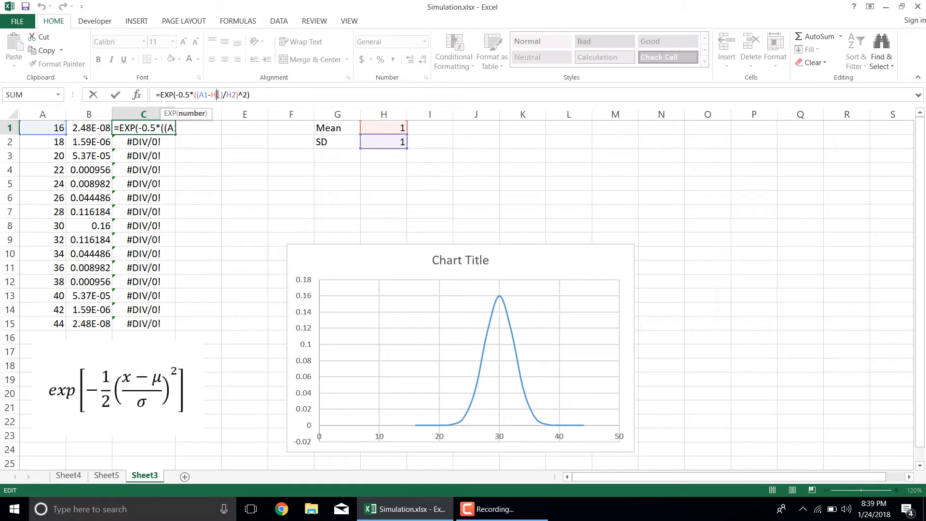
type("$1)/H")
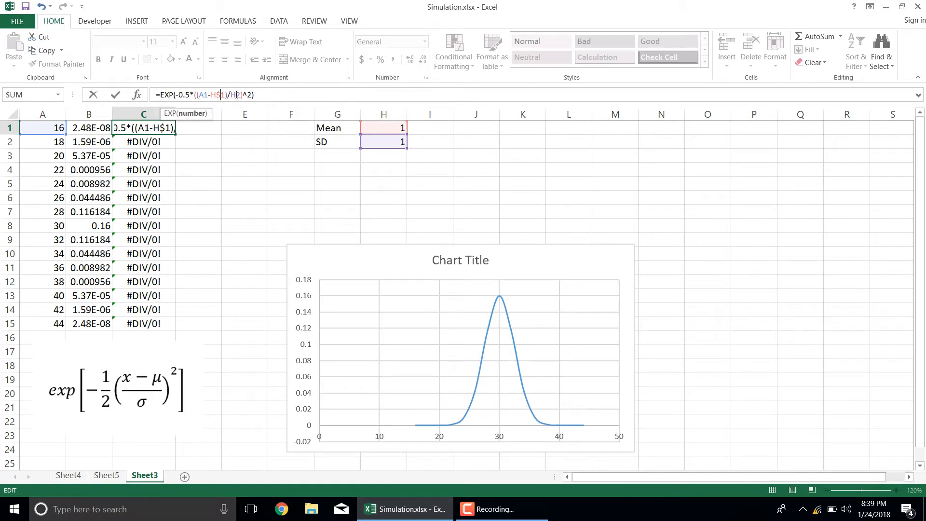
type("$")
key("ctrl+Return")
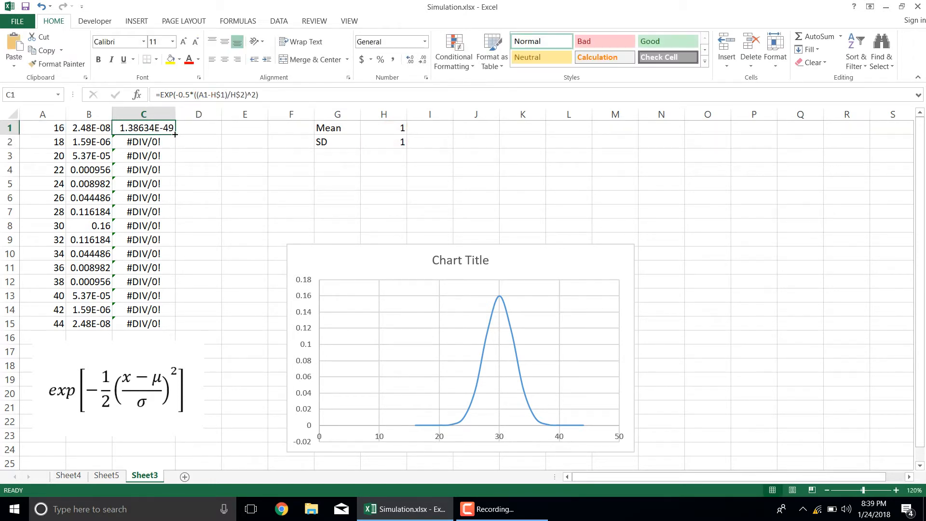
double_click(175, 135)
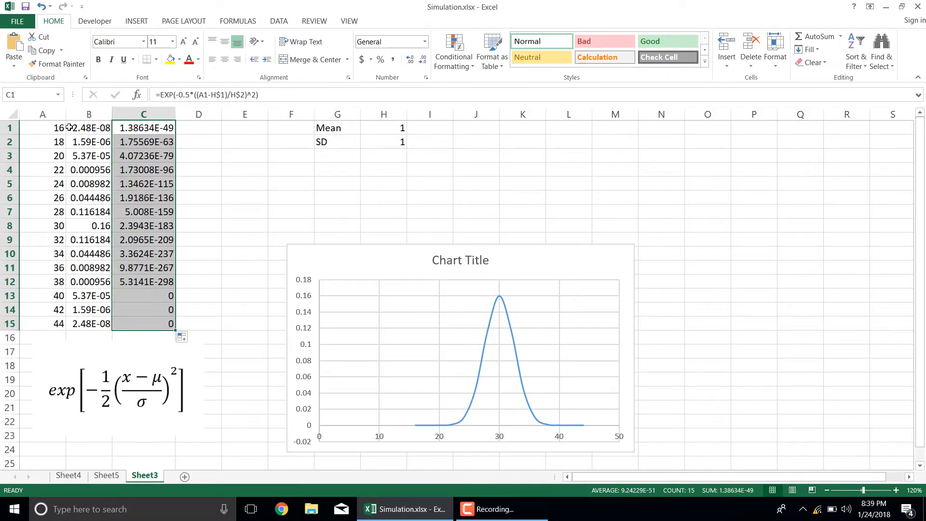
Plot A1:C15 as a scatter chart with smooth lines, replacing the earlier chart, and place it around rows 9 to 23.
left_click_drag(55, 127, 152, 331)
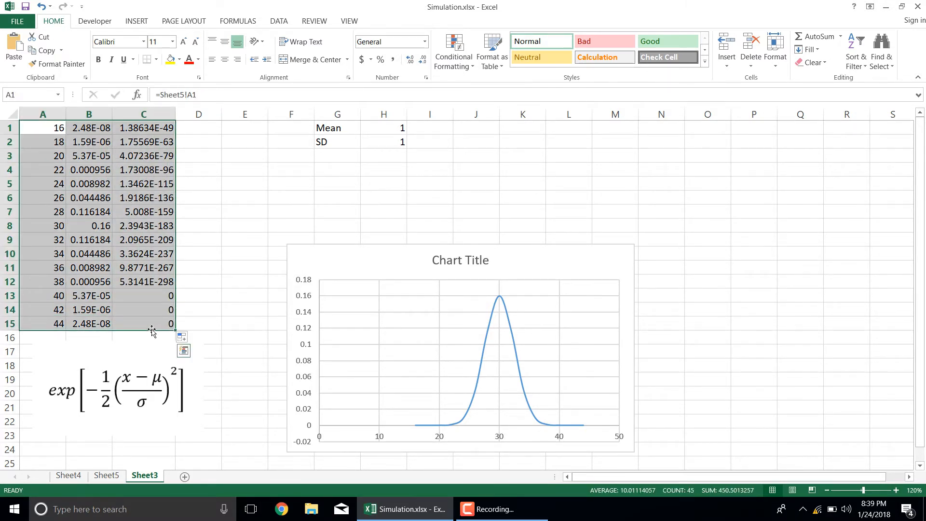
left_click(147, 22)
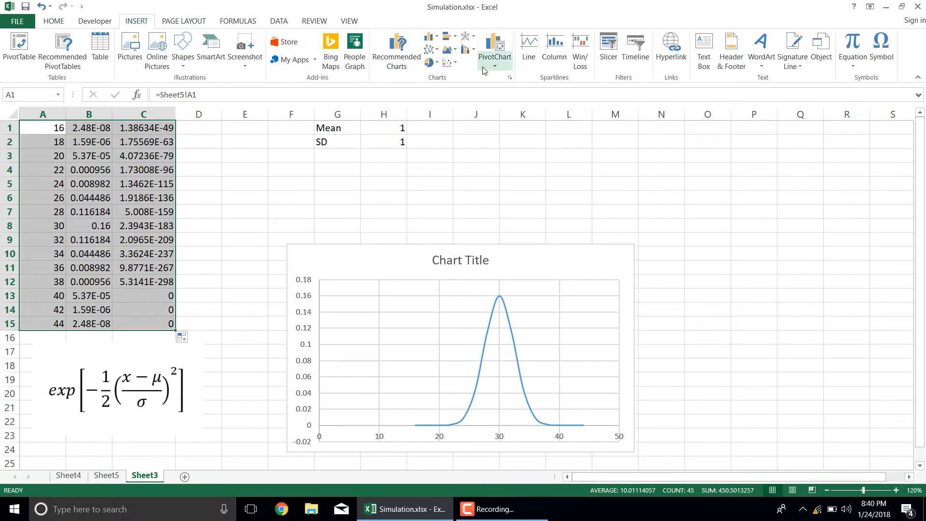
left_click(452, 61)
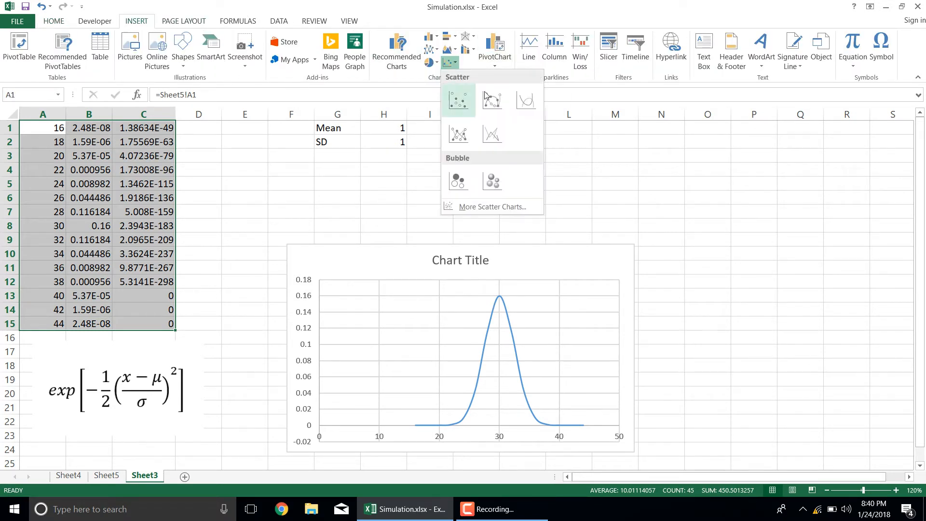
left_click(528, 99)
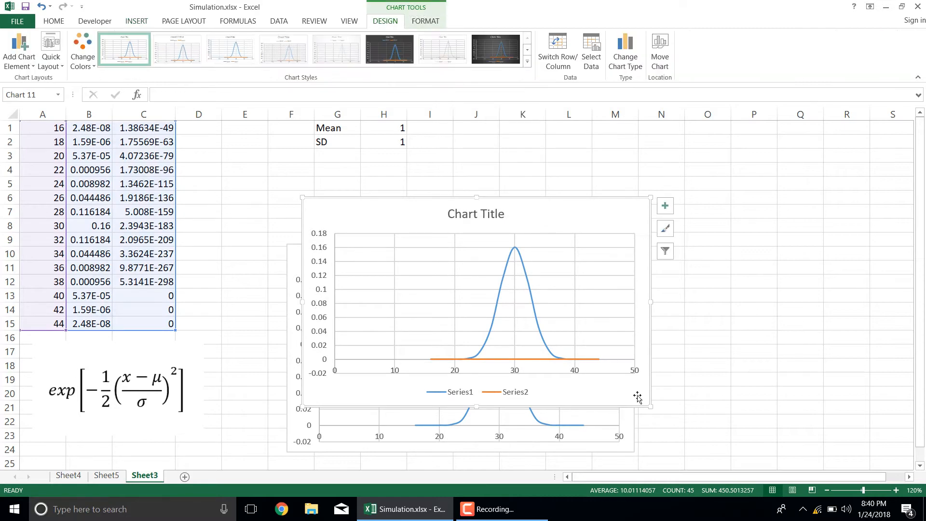
key("Escape")
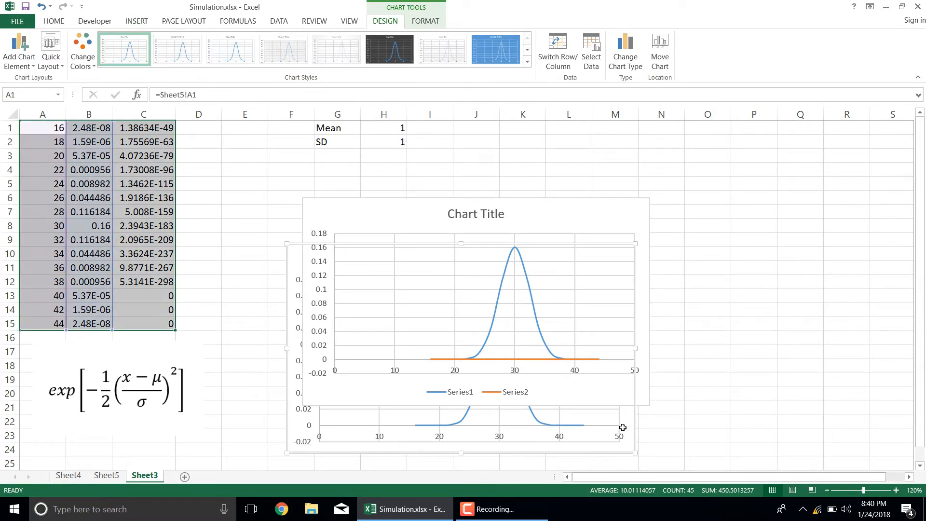
left_click_drag(634, 218, 634, 259)
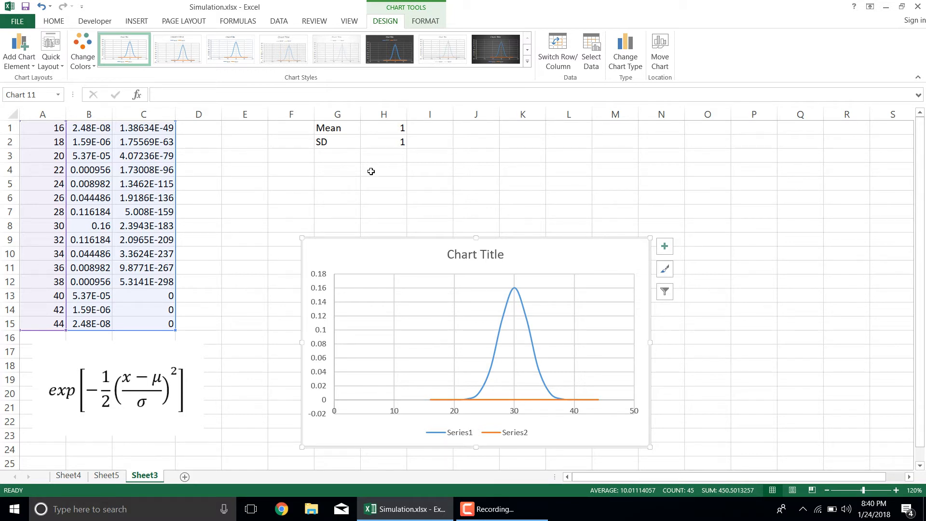
Add a small horizontal scroll bar form control in I1 beside the Mean value and place a copy in I2 beside the SD value.
left_click(104, 21)
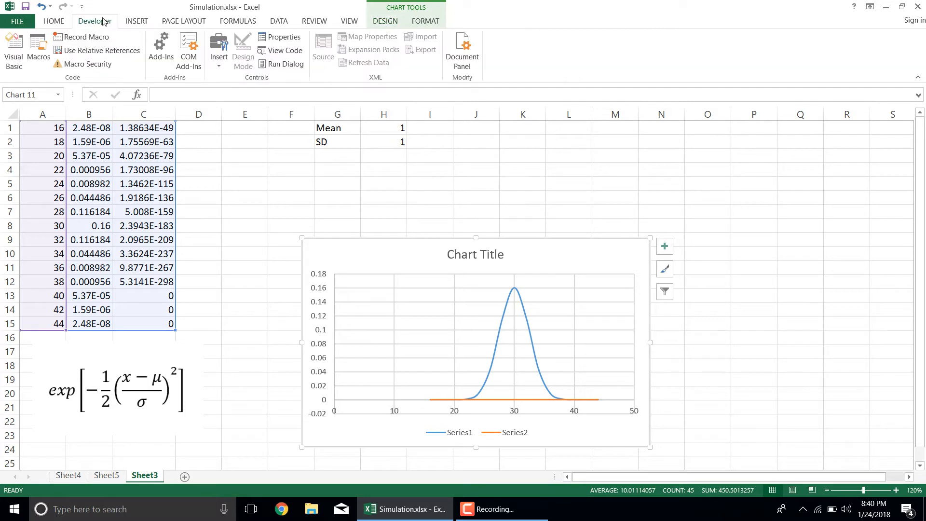
left_click(218, 53)
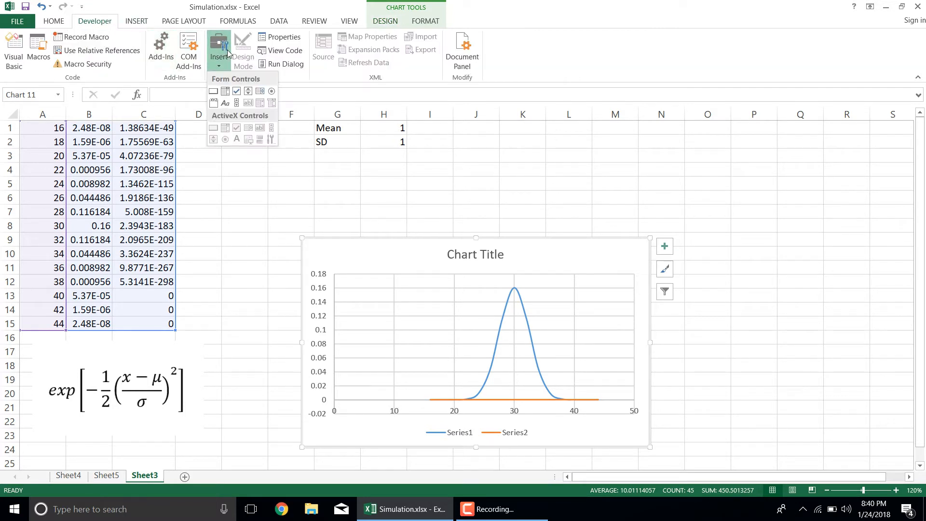
left_click(239, 102)
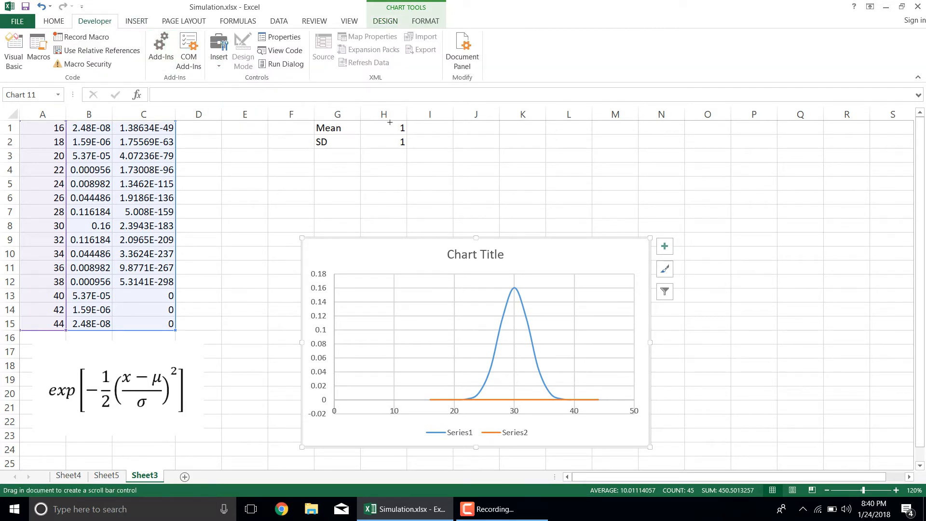
left_click_drag(413, 130, 447, 123)
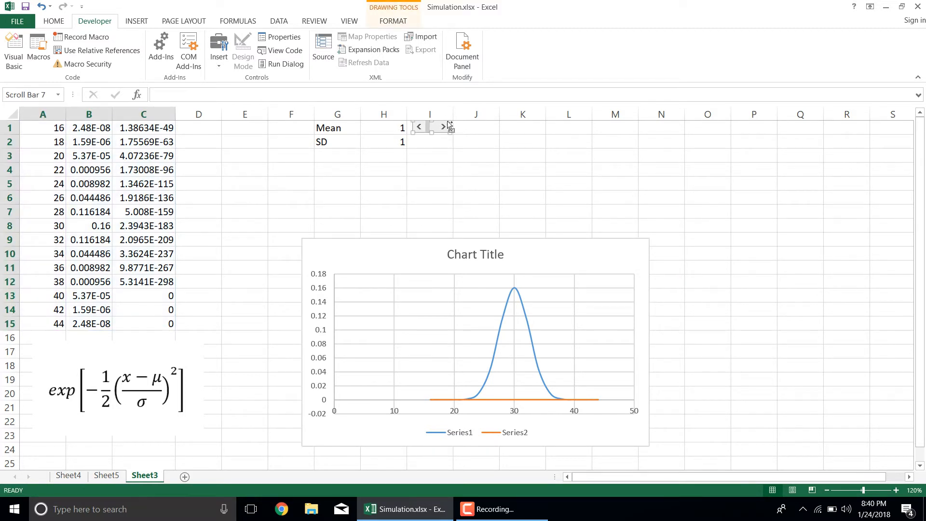
key("ctrl+v")
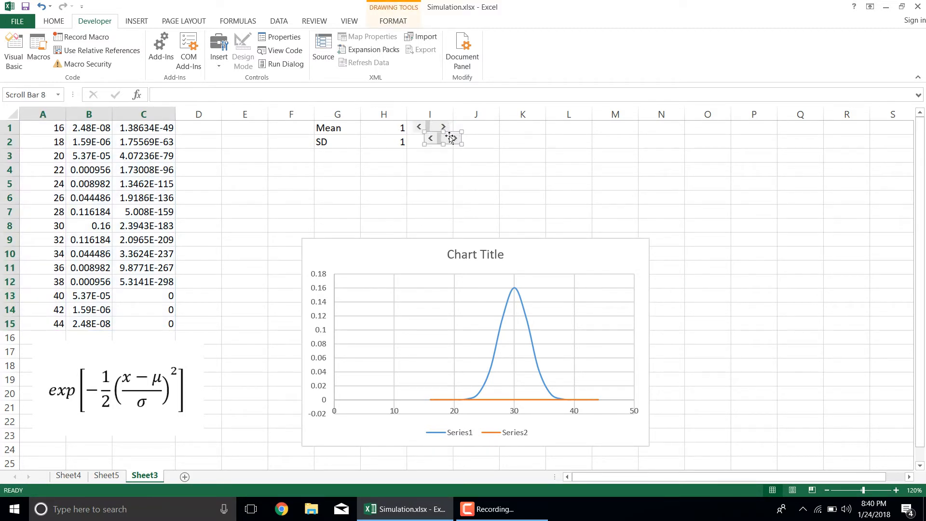
left_click_drag(450, 138, 436, 141)
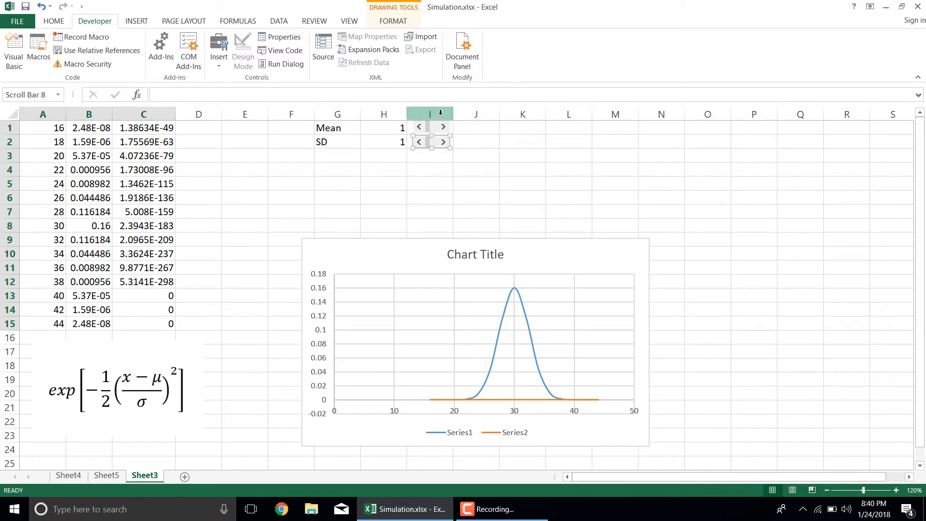
Link the scroll bar beside the Mean value to cell $H$1 in its format control settings.
right_click(436, 130)
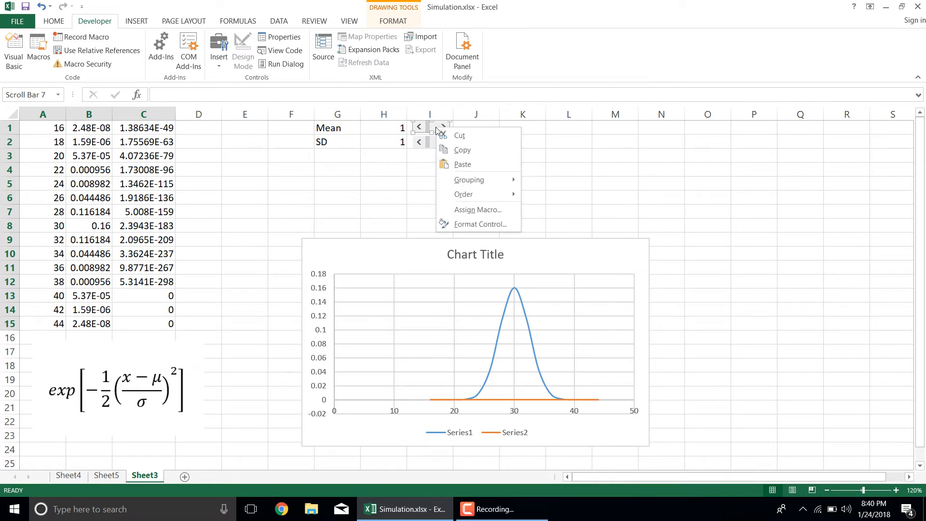
left_click(493, 224)
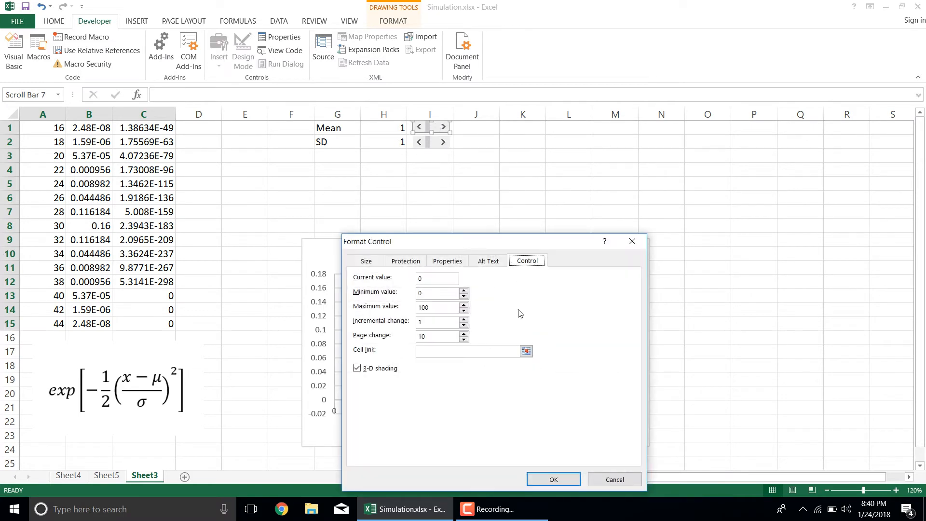
left_click(484, 352)
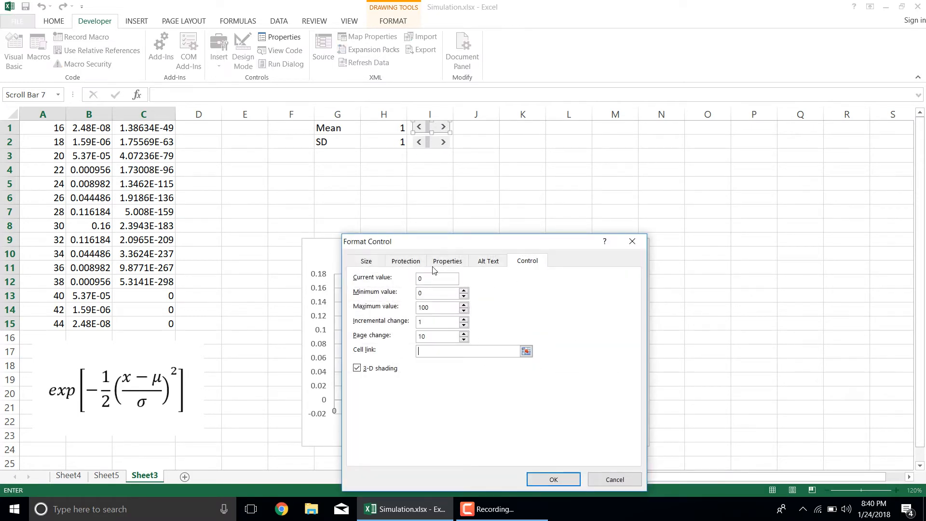
left_click(387, 130)
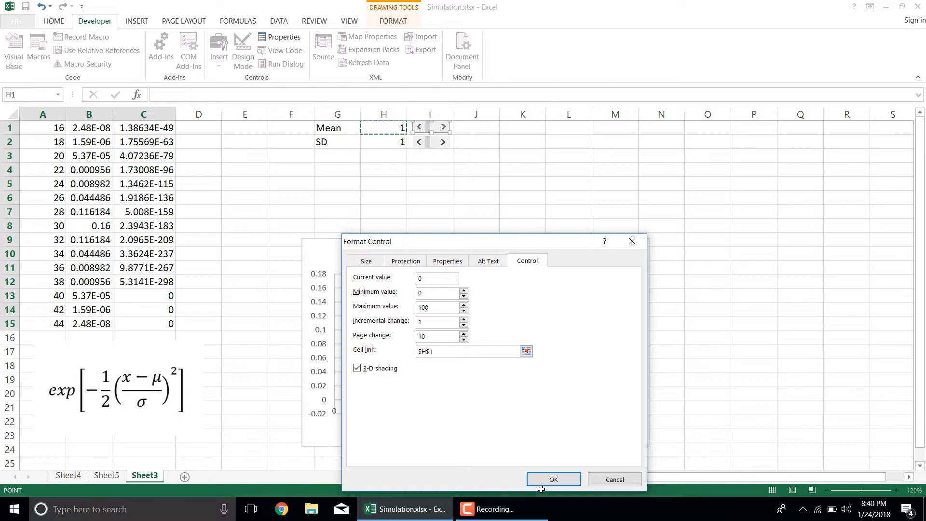
left_click(553, 480)
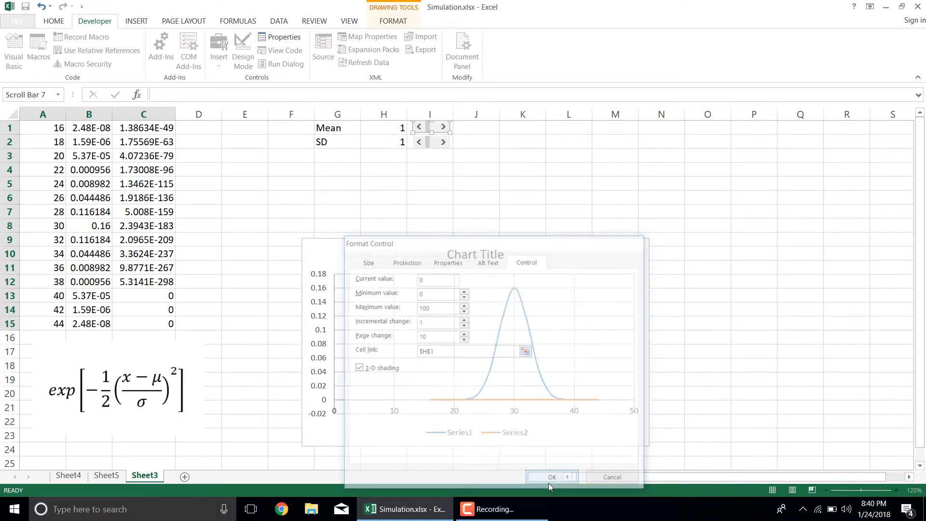
Link the scroll bar beside the SD value to cell $H$2 in its format control settings.
right_click(438, 147)
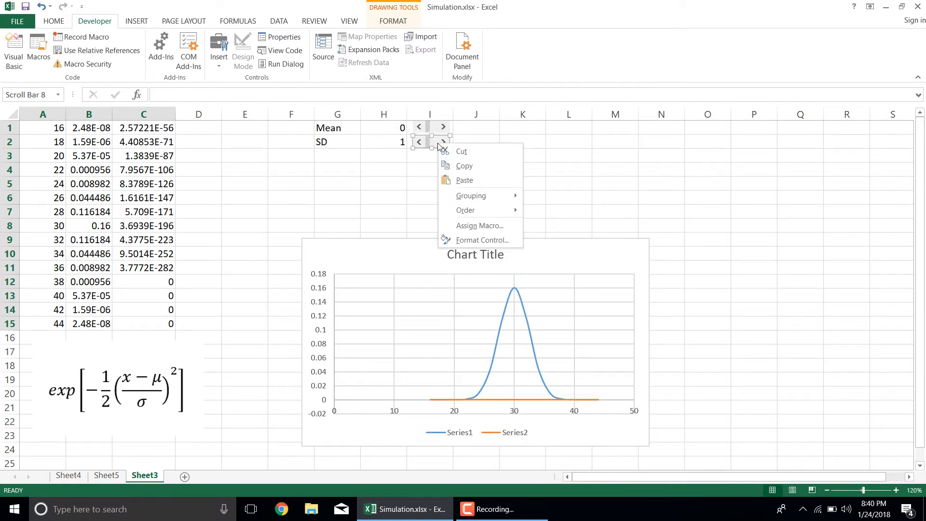
left_click(490, 237)
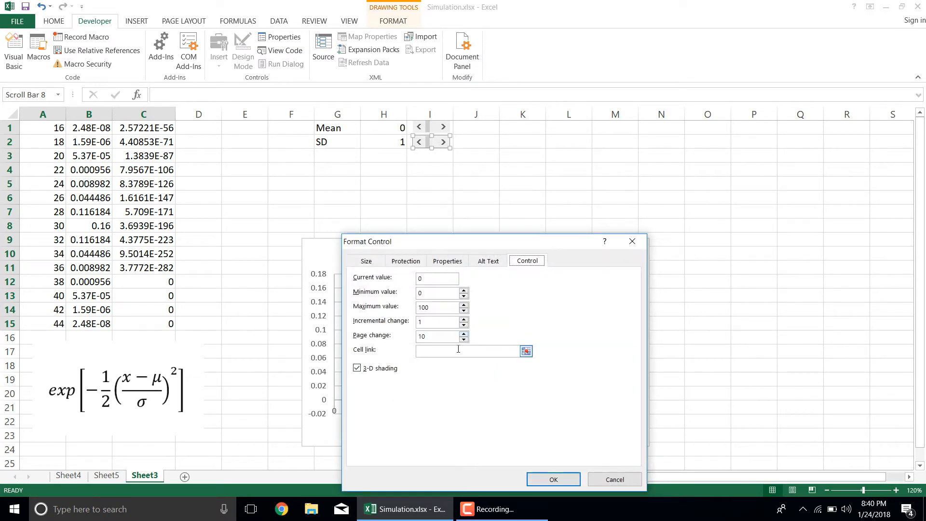
left_click(518, 351)
left_click(393, 143)
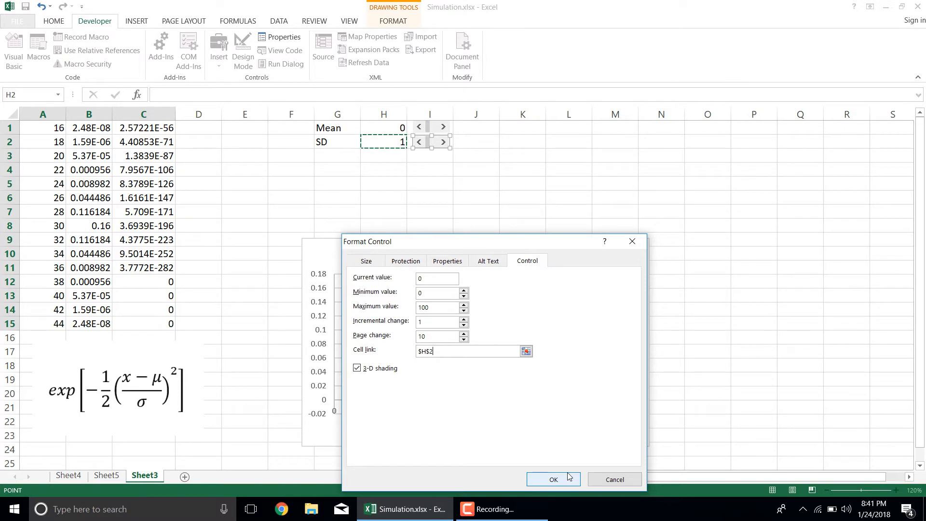
left_click(553, 479)
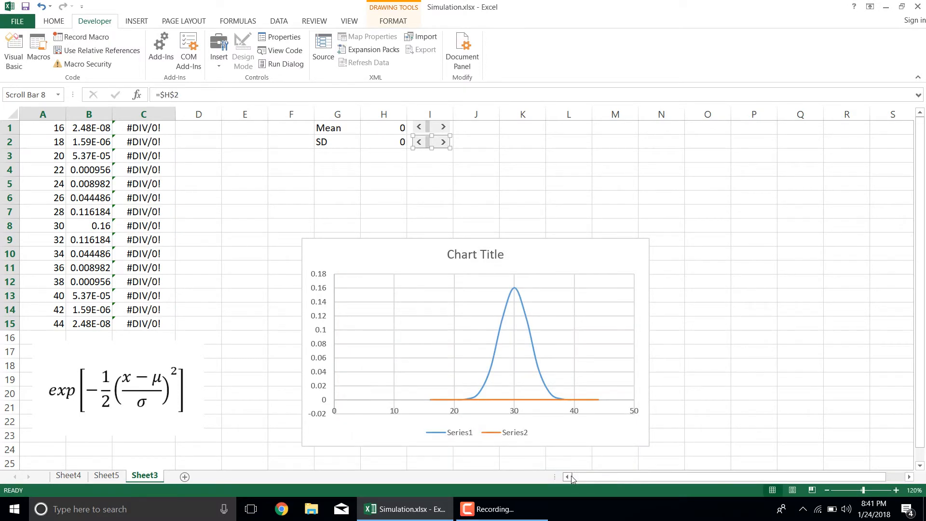
Raise the Mean in H1 to 36 with its scroll bar.
left_click(443, 126)
left_click(443, 127)
left_click(443, 127)
left_click(443, 127)
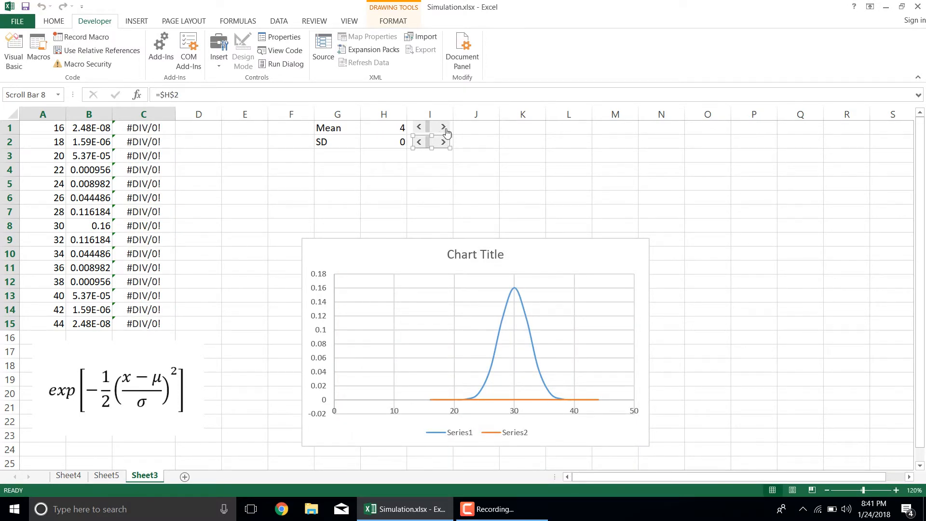
left_click(446, 130)
left_click(446, 130)
left_click(446, 131)
left_click(446, 131)
left_click(446, 130)
left_click(446, 130)
left_click(446, 131)
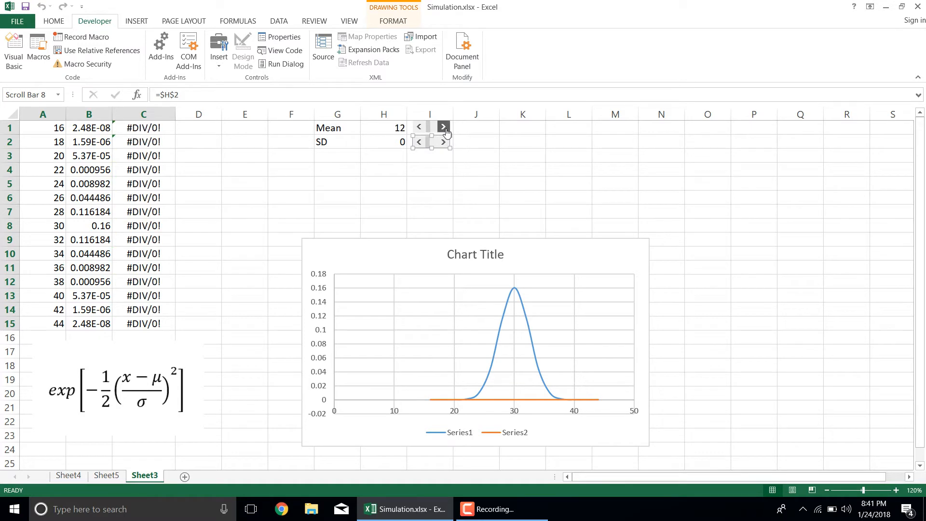
left_click(446, 130)
left_click(446, 131)
left_click(446, 131)
left_click(446, 130)
left_click(446, 130)
Deselect the SD scroll bar and use it to raise the SD to 7, finishing at 3.
left_click(462, 144)
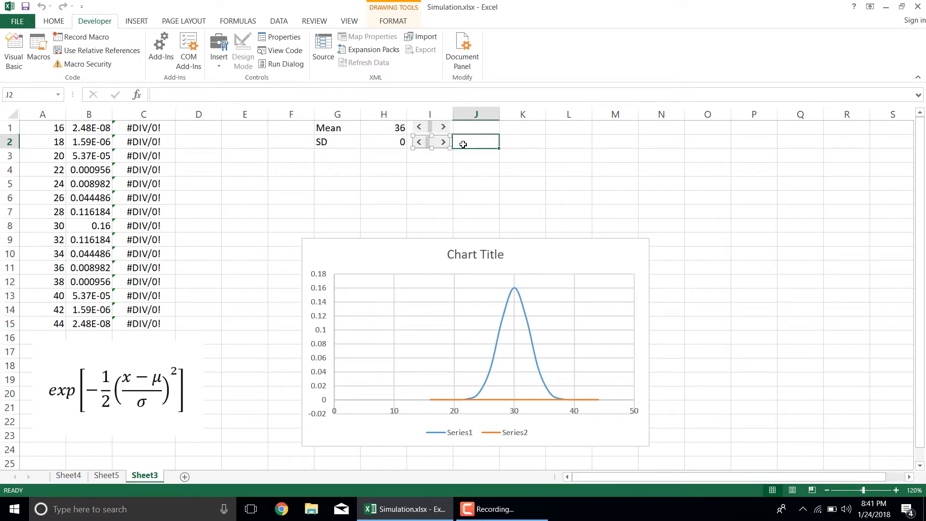
left_click(444, 144)
left_click(443, 143)
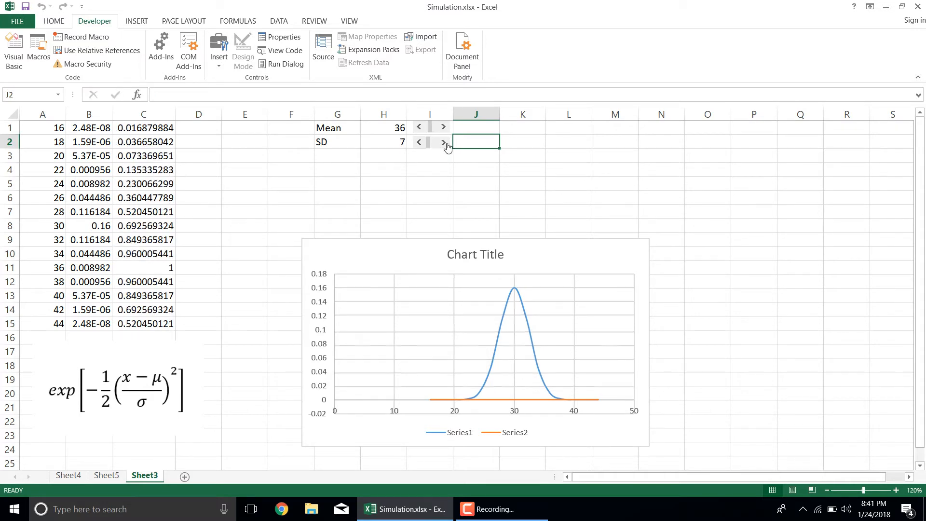
left_click(420, 143)
left_click(419, 143)
left_click(419, 143)
left_click(420, 142)
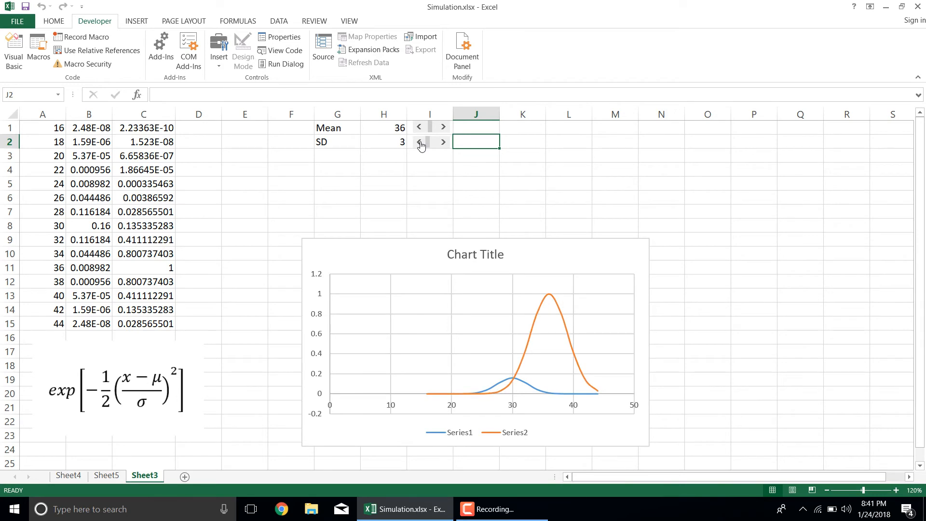
Adjust the scroll bars to set the Mean to 30 and the SD to 2.
left_click(419, 128)
left_click(419, 128)
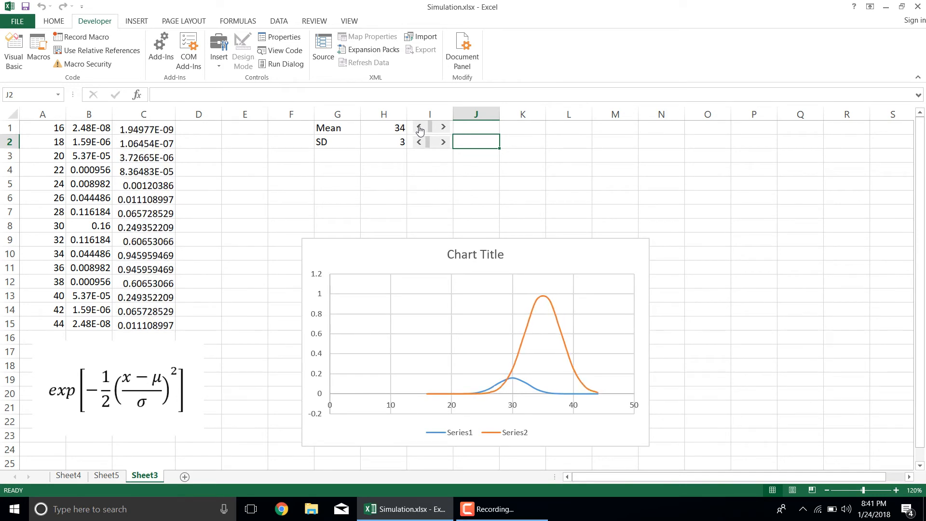
left_click(419, 127)
left_click(419, 128)
left_click(419, 128)
left_click(419, 128)
left_click(419, 128)
left_click(419, 128)
left_click(419, 127)
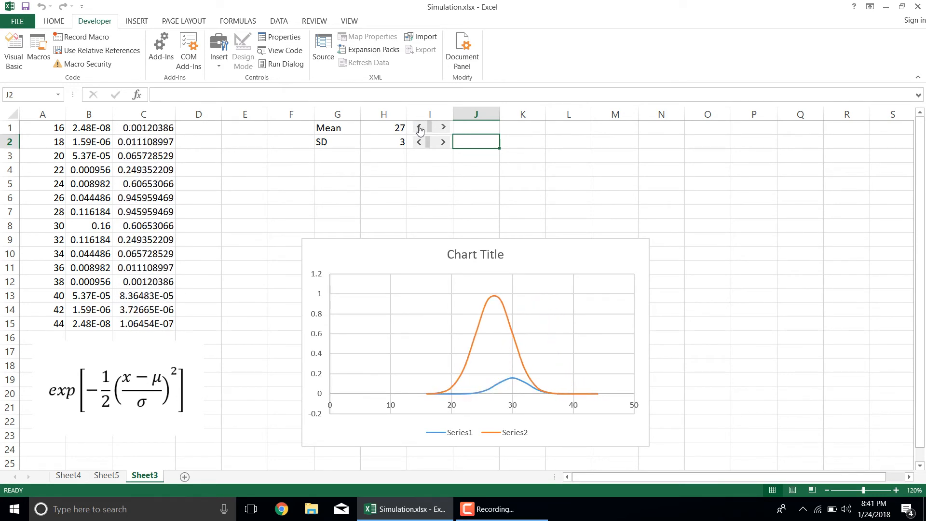
left_click(443, 127)
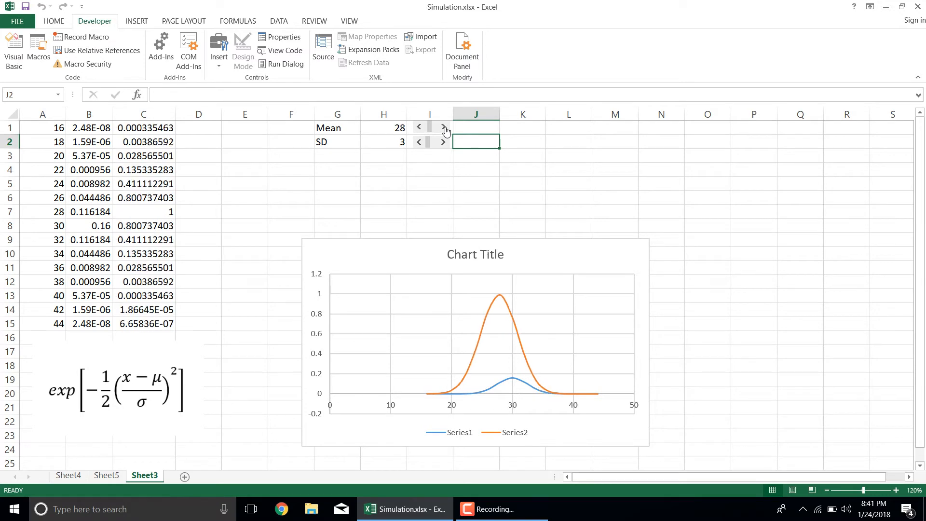
left_click(443, 128)
left_click(444, 127)
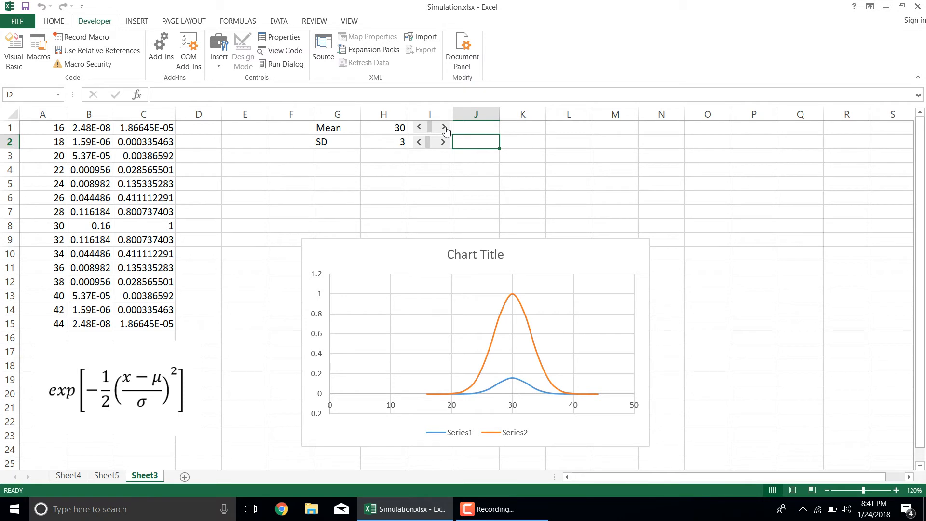
left_click(419, 142)
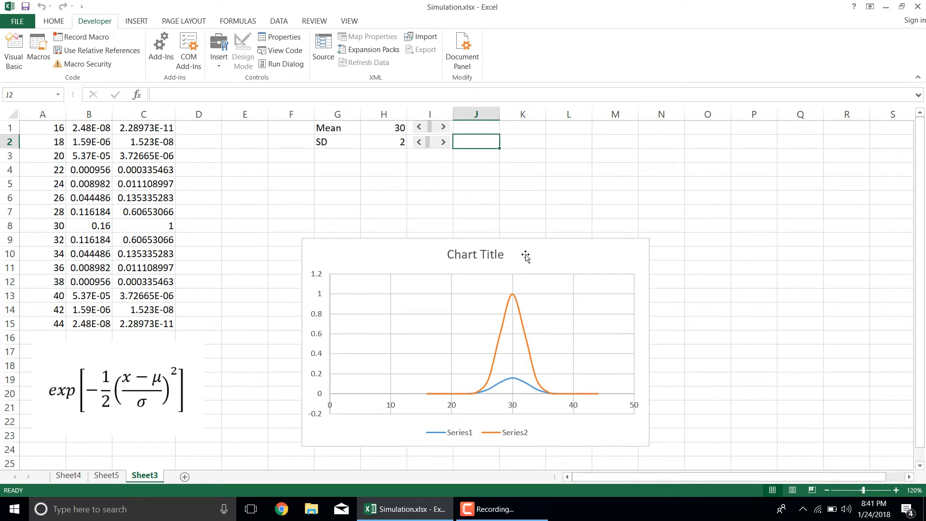
Multiply the Gaussian formula in C1 by 0.1, giving =0.1*EXP(-0.5*((A1-H$1)/H$2)^2), and fill it down to C15.
mouse_move(515, 296)
left_click(165, 131)
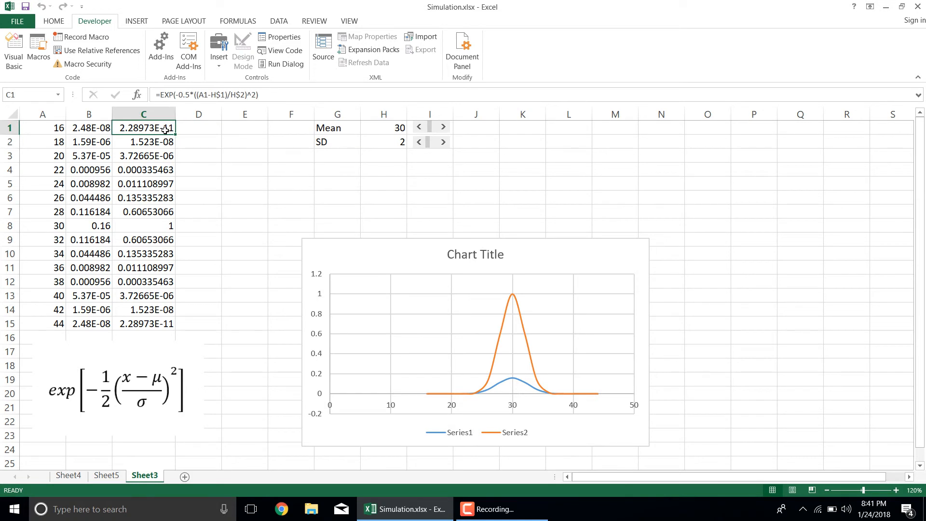
left_click(160, 95)
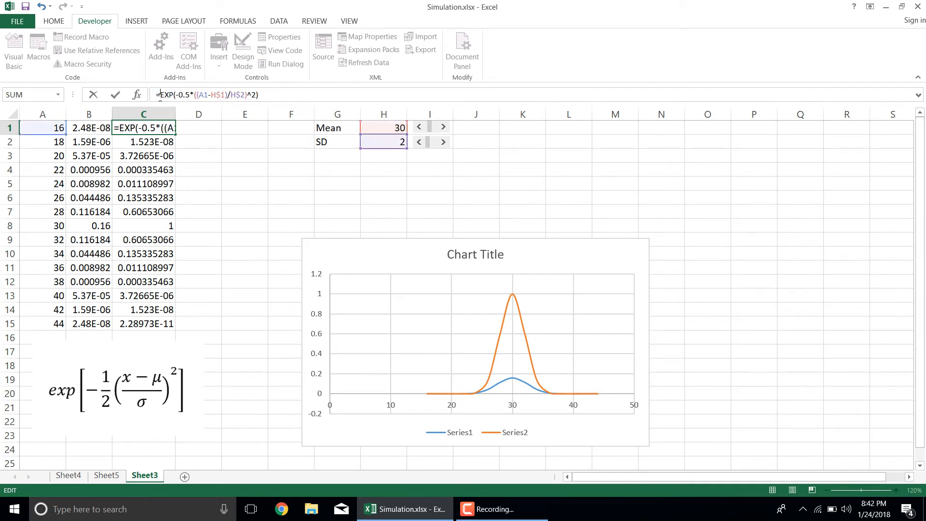
type("0.1*")
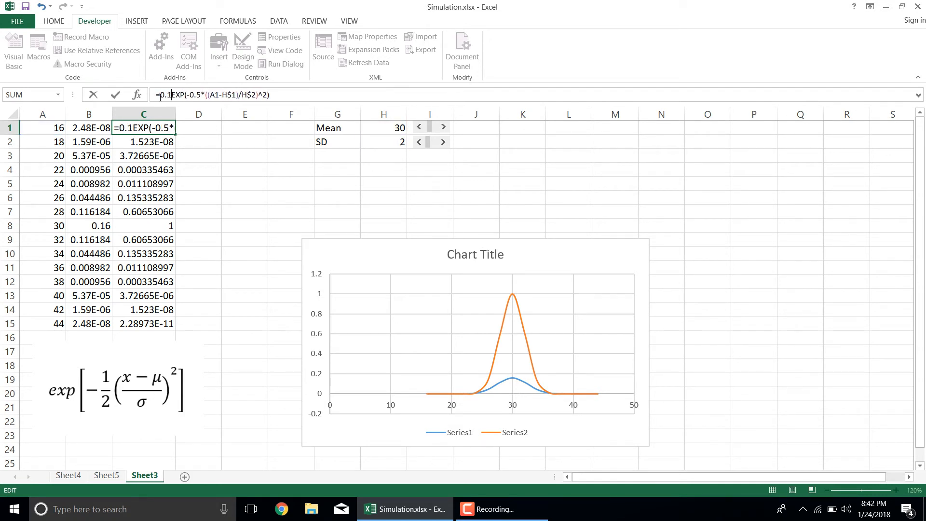
key("Return")
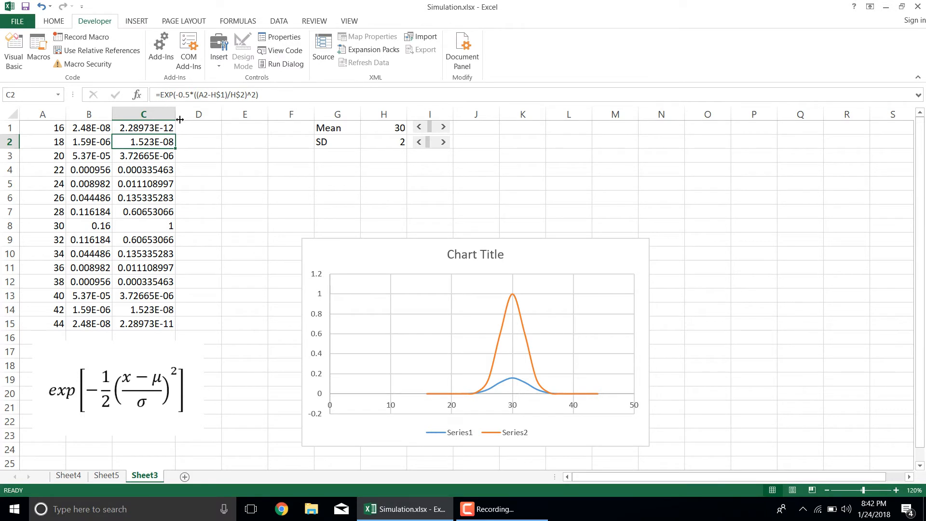
left_click(160, 128)
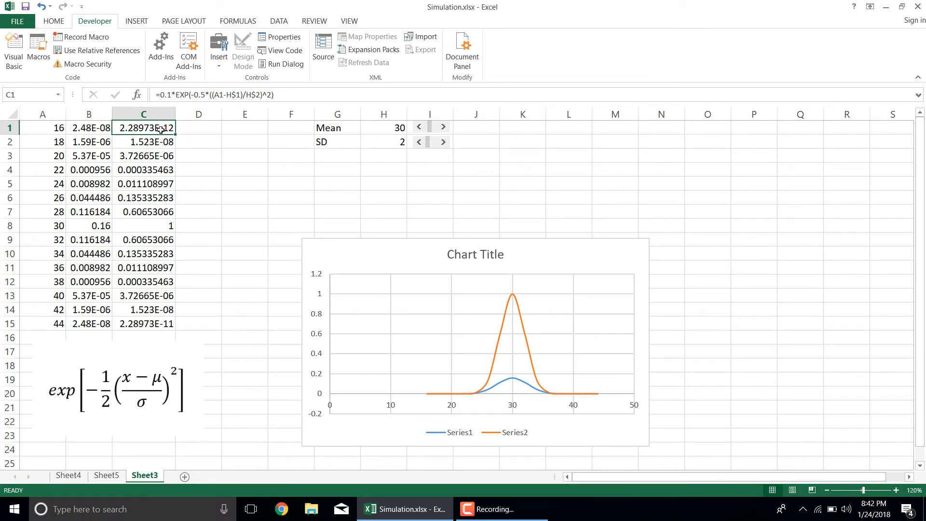
double_click(176, 135)
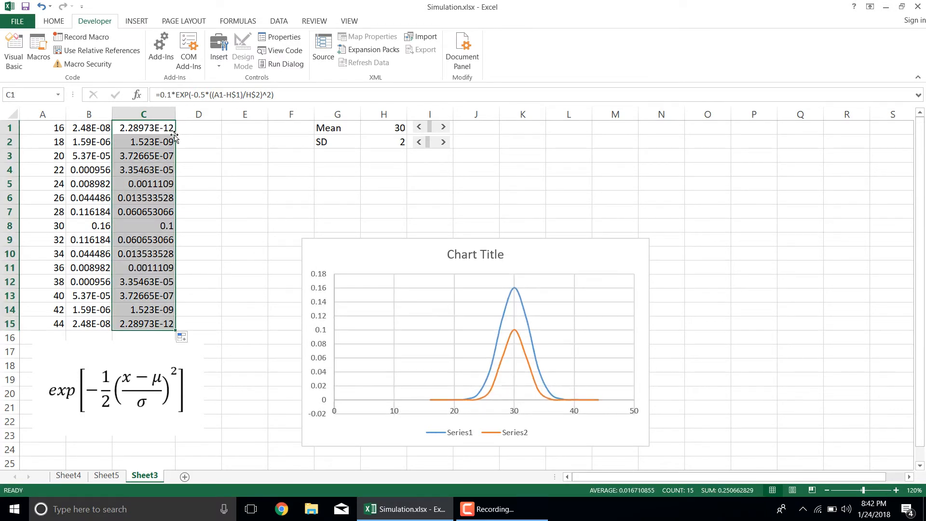
Change the multiplier in C1's formula to 0.15 and refill it down to C15.
left_click(175, 95)
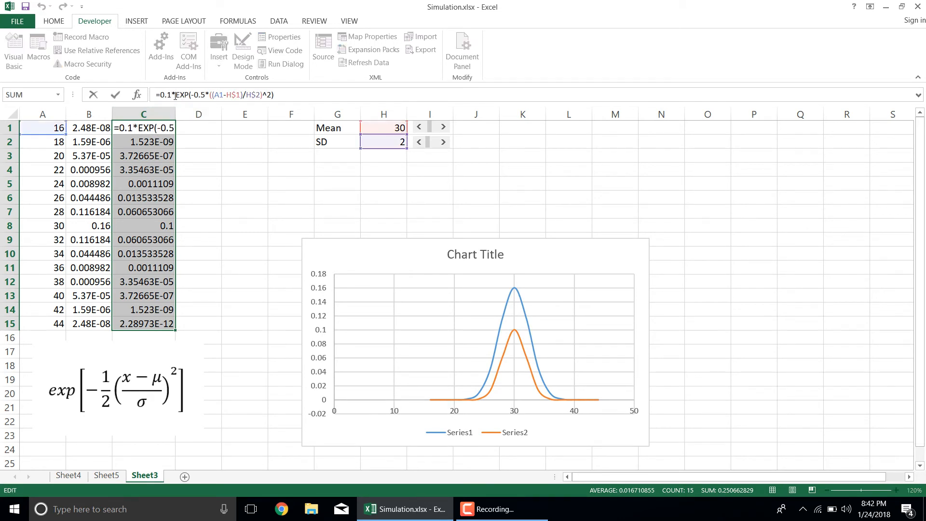
double_click(173, 94)
left_click(173, 95)
type("5")
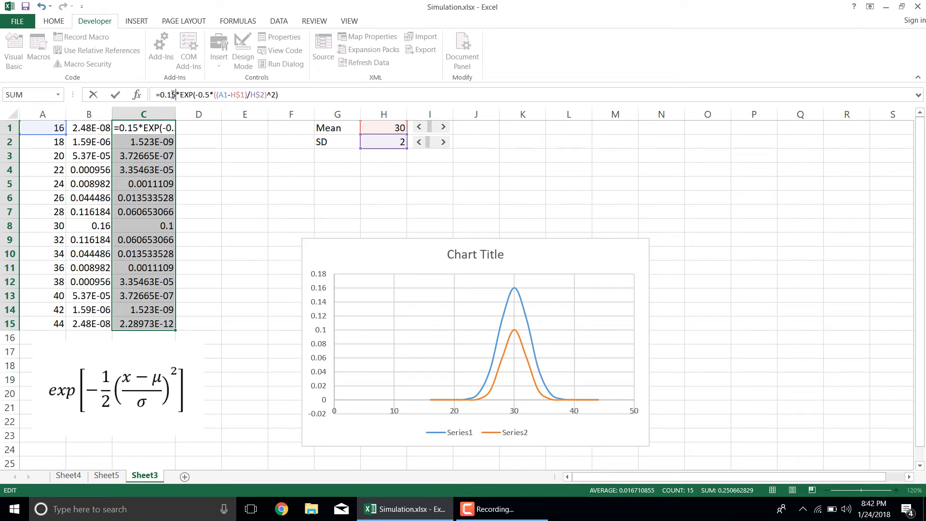
key("Return")
left_click(170, 127)
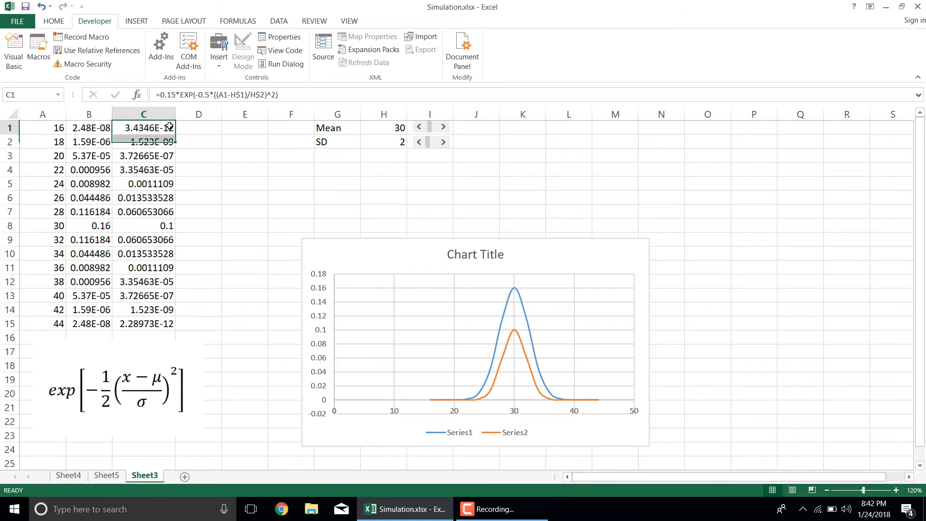
double_click(174, 134)
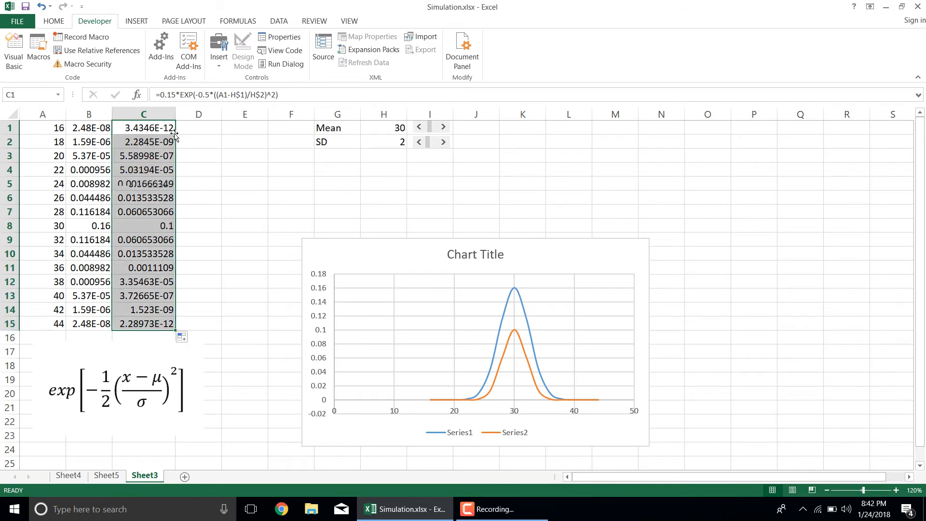
Change the multiplier in C1's Gaussian formula to 0.16.
left_click(175, 93)
key("BackSpace")
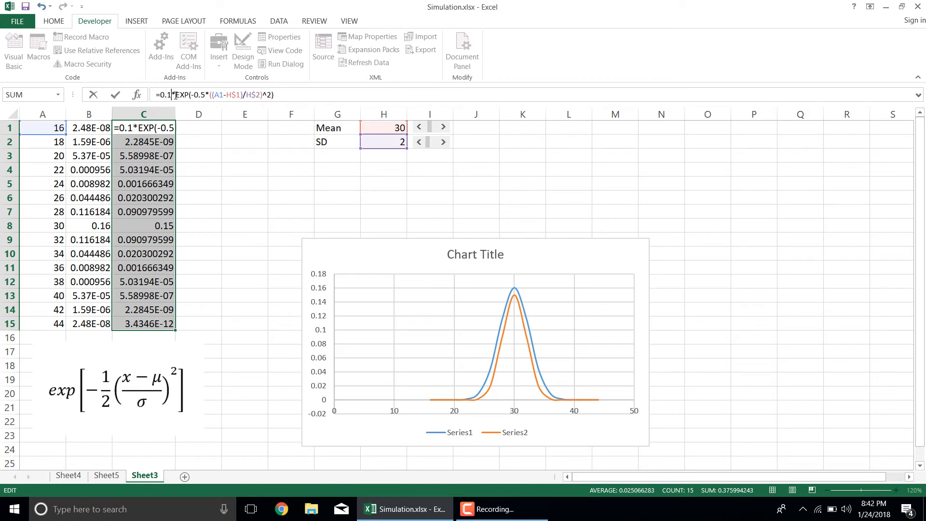
type("6")
key("Return")
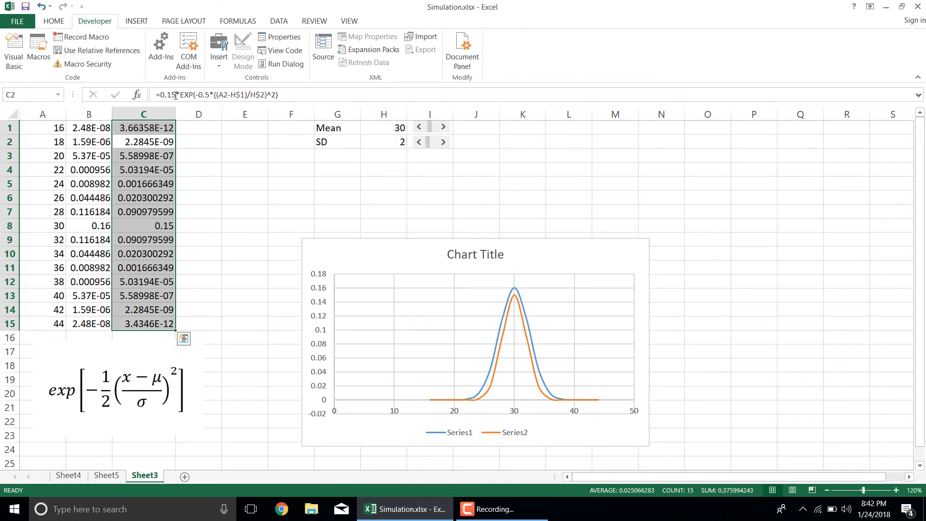
double_click(165, 127)
left_click(198, 148)
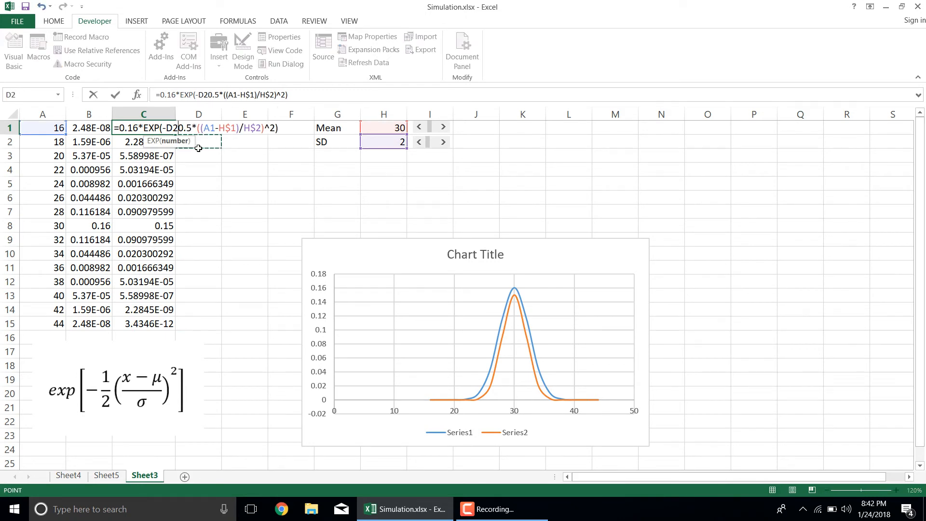
key("ctrl+z")
left_click(199, 148)
key("ctrl+z")
key("Escape")
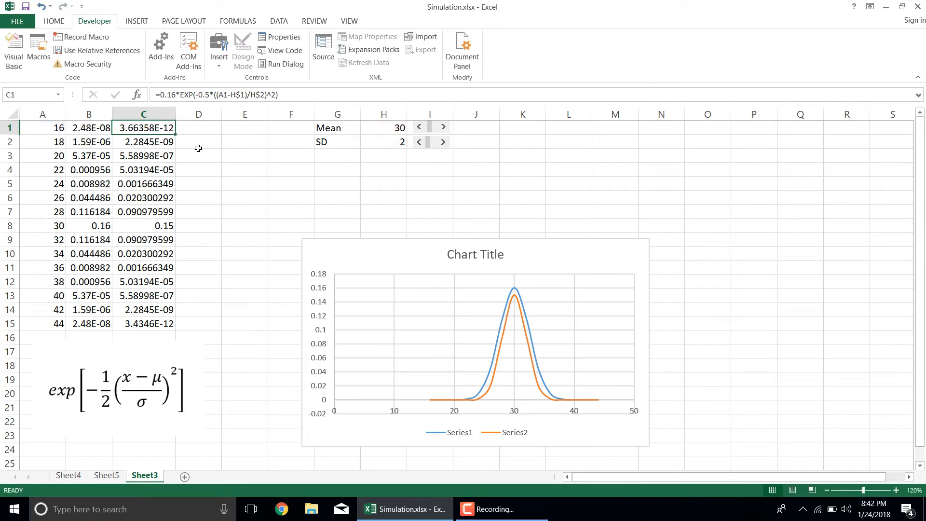
Fill C1's formula down to C15 and raise the SD to 3 with its scroll bar.
double_click(177, 134)
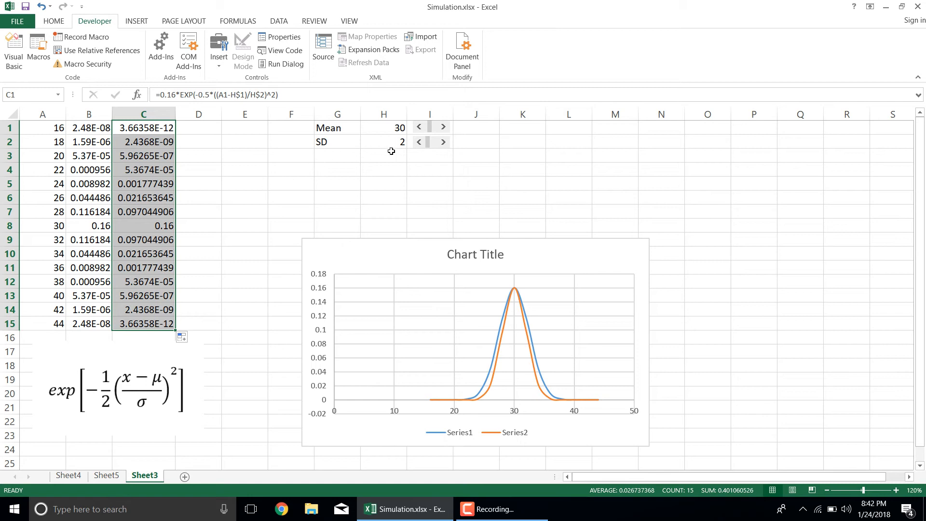
left_click(441, 144)
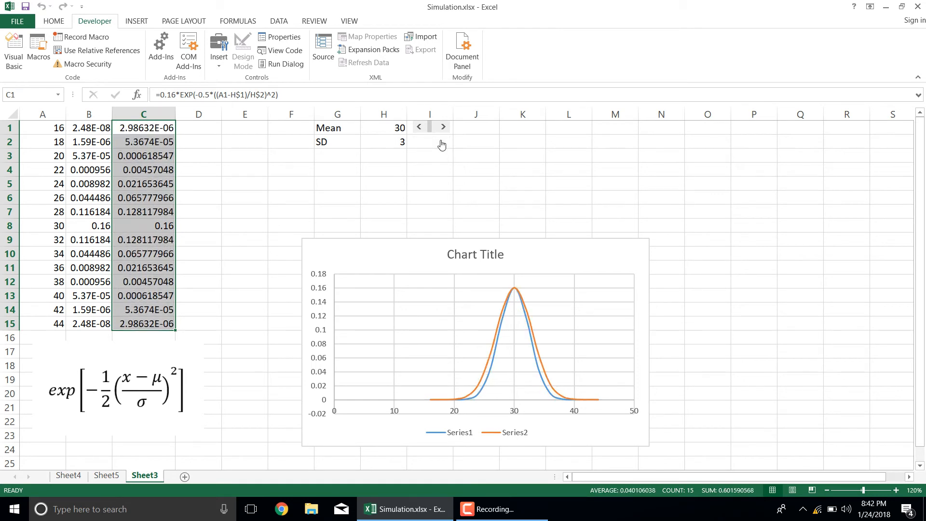
Lower the SD to 2 with its scroll bar and return it to 3 to compare the two curves.
left_click(431, 165)
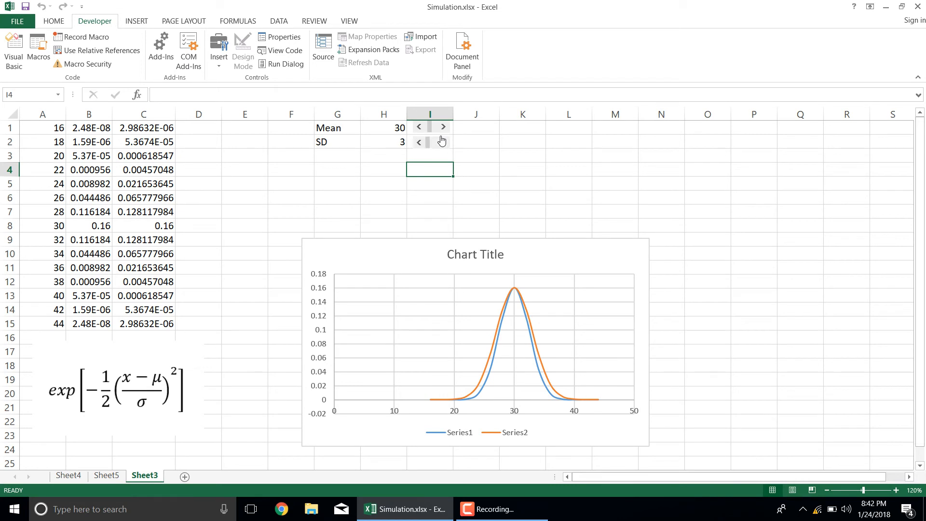
left_click(419, 143)
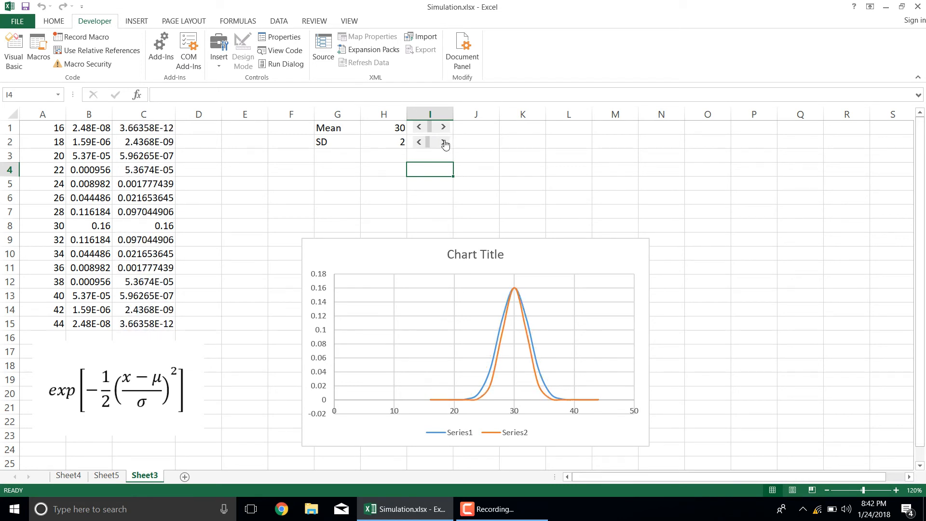
left_click(444, 143)
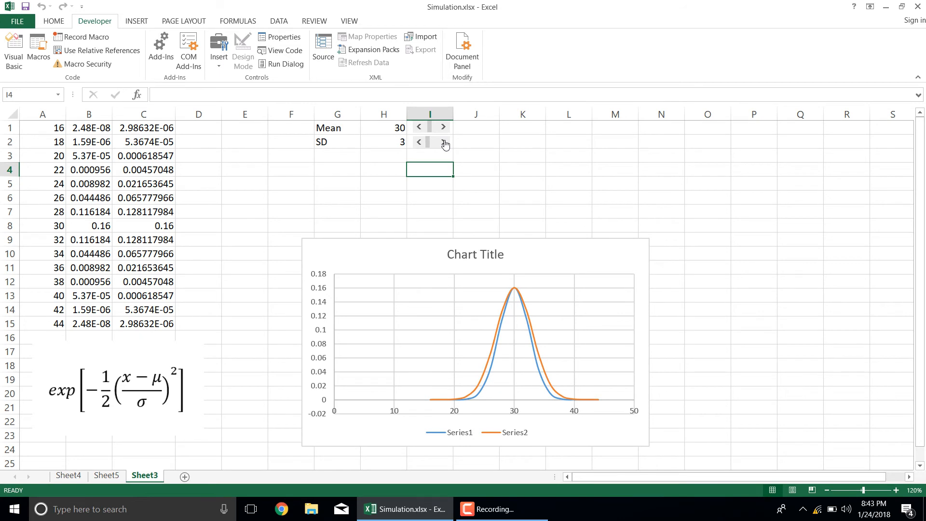
Change the SD scroll bar's cell link to $H$3 in its control format settings.
right_click(445, 144)
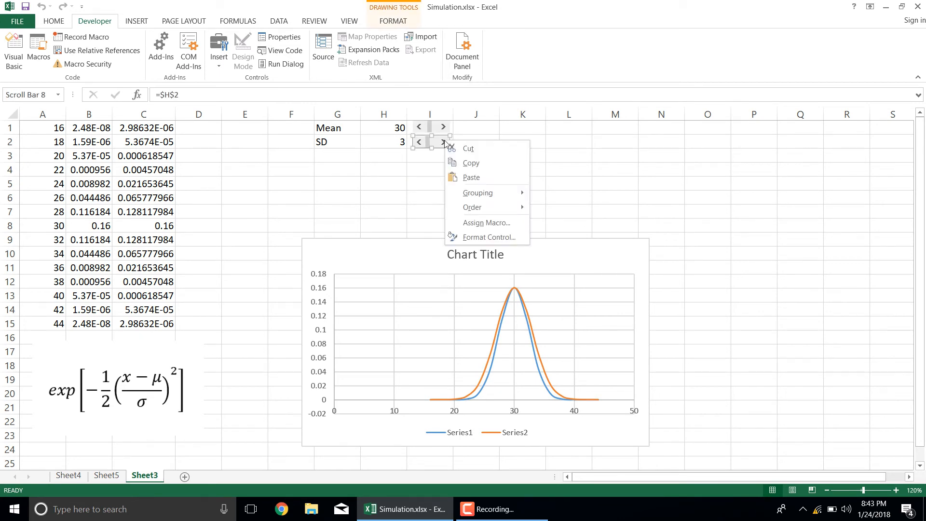
left_click(498, 236)
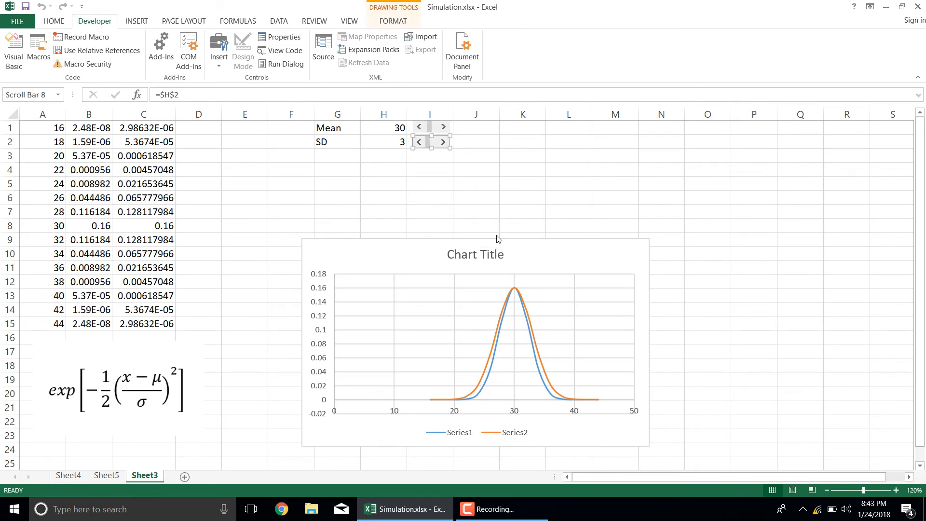
left_click(469, 349)
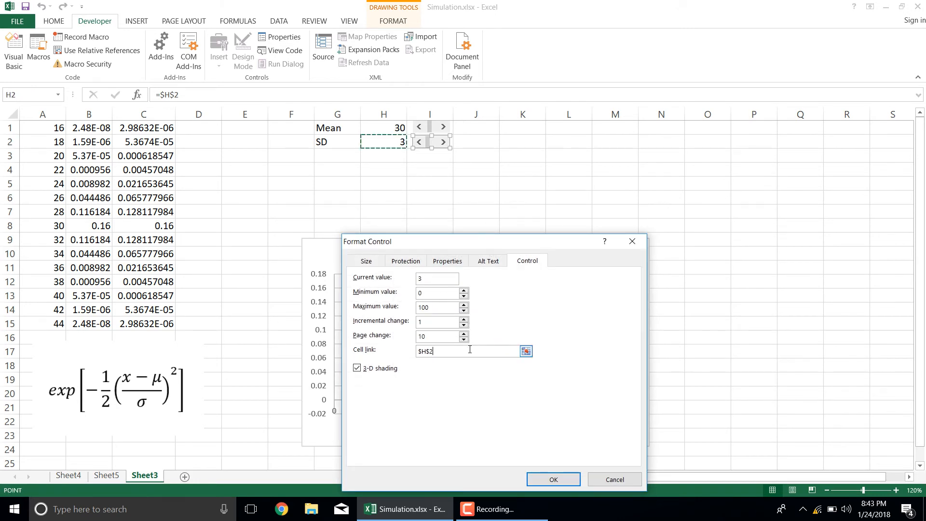
left_click(553, 480)
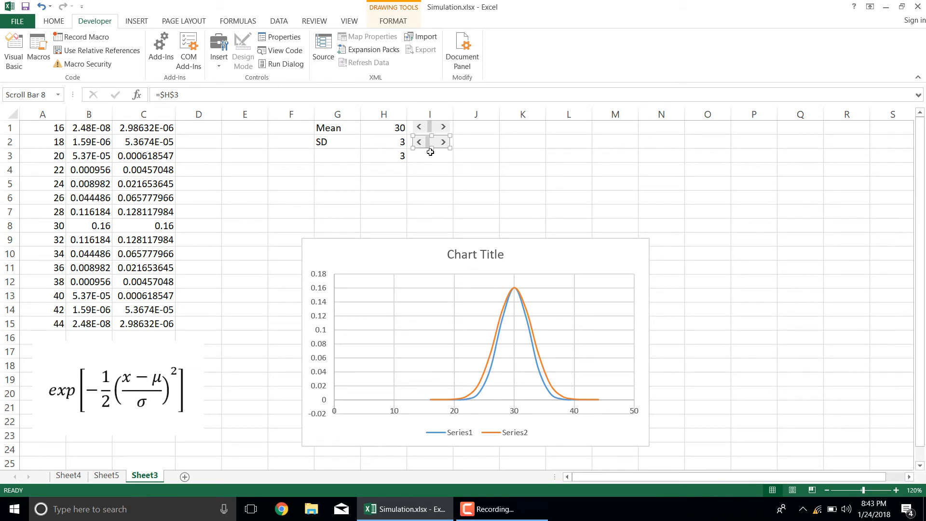
Make the SD in H2 one tenth of the linked cell with the formula =H3/10.
left_click(384, 140)
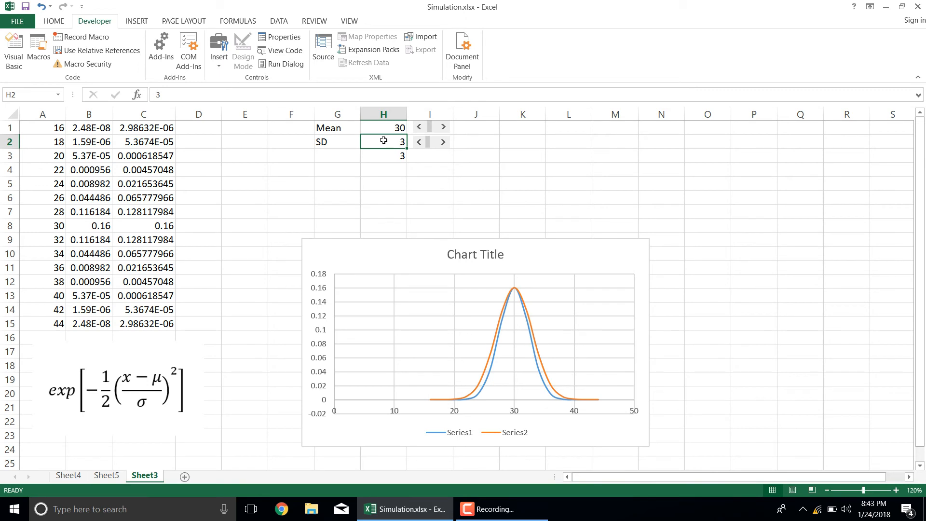
type("=")
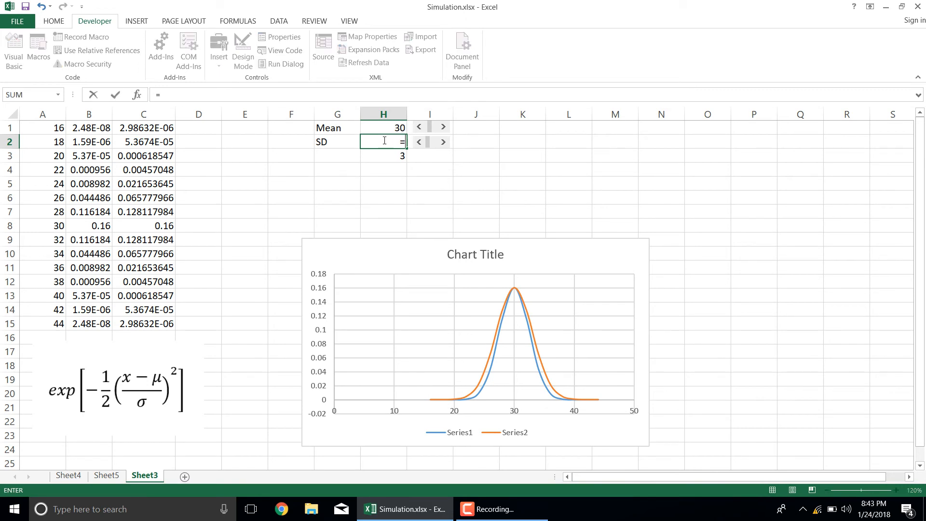
left_click(392, 158)
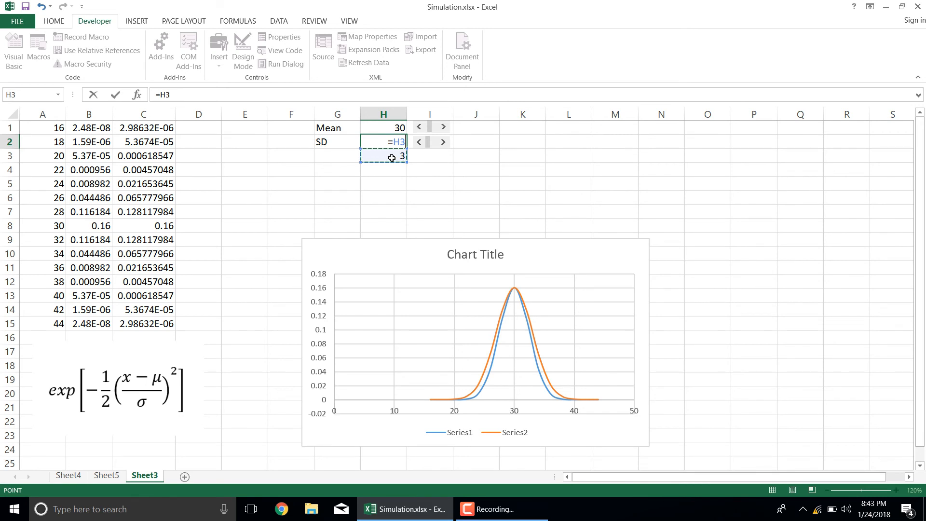
type("/10")
key("Return")
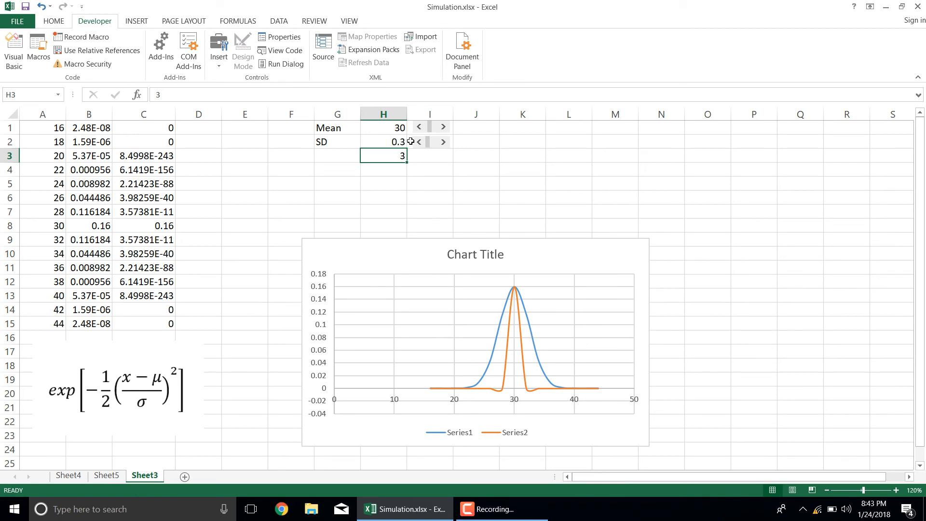
Raise the SD to 2.5 in 0.1 increments with its scroll bar, matching the Gaussian curve to the data curve.
left_click(443, 144)
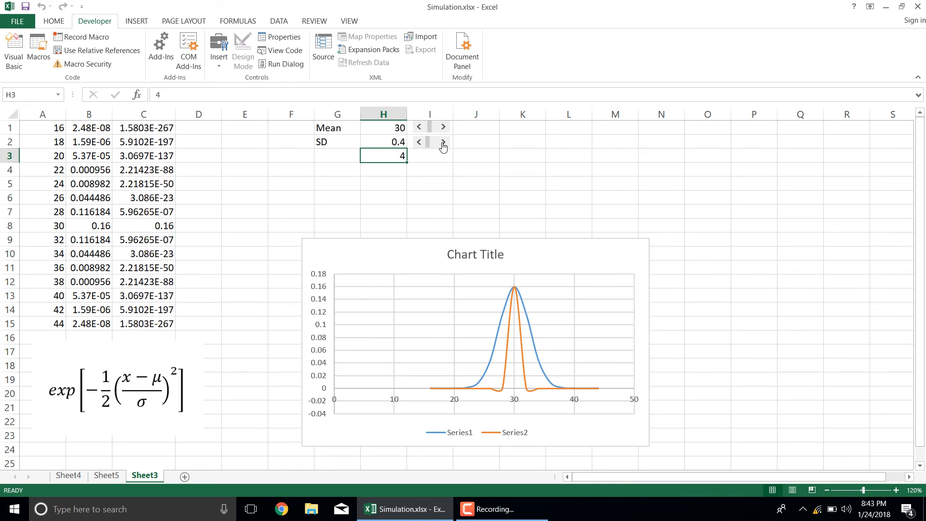
left_click(442, 143)
left_click(442, 143)
left_click(442, 143)
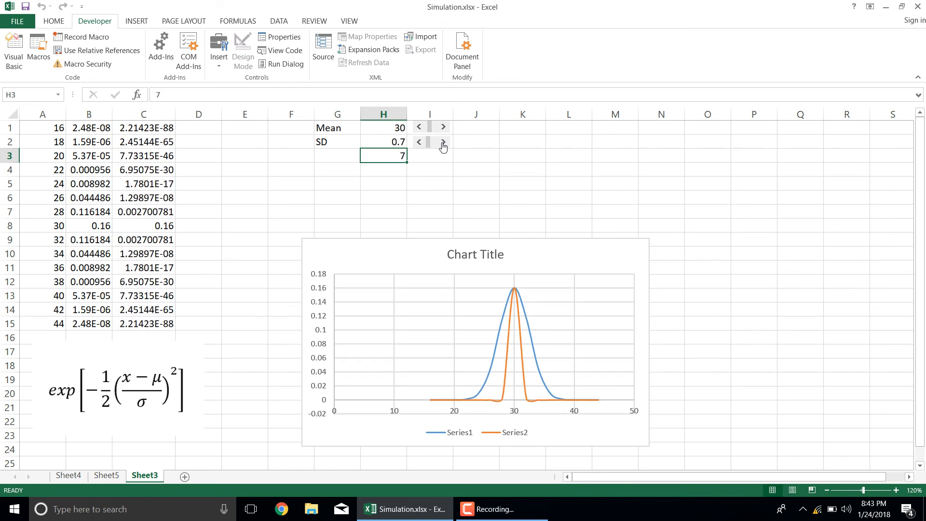
left_click(442, 143)
left_click(442, 143)
left_click(442, 143)
left_click(442, 143)
left_click(442, 143)
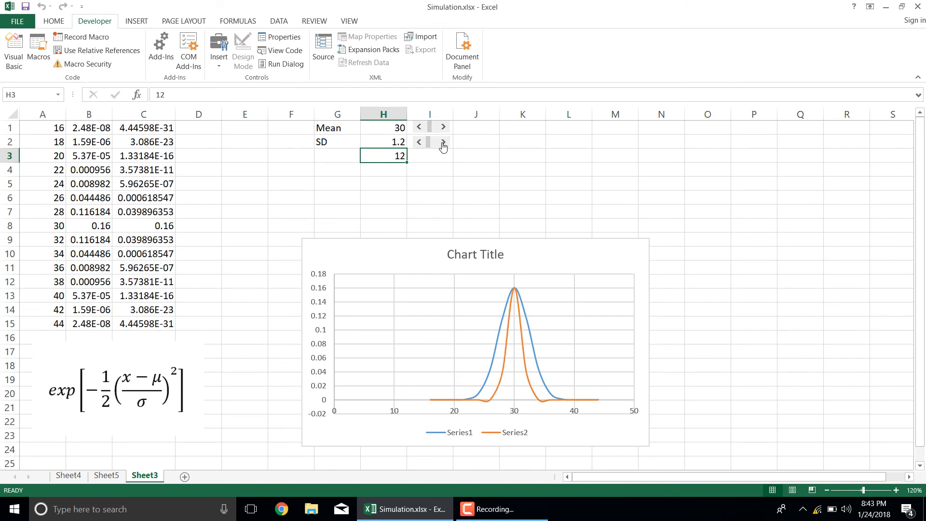
left_click(442, 144)
left_click(442, 143)
left_click(442, 144)
left_click(442, 143)
left_click(443, 143)
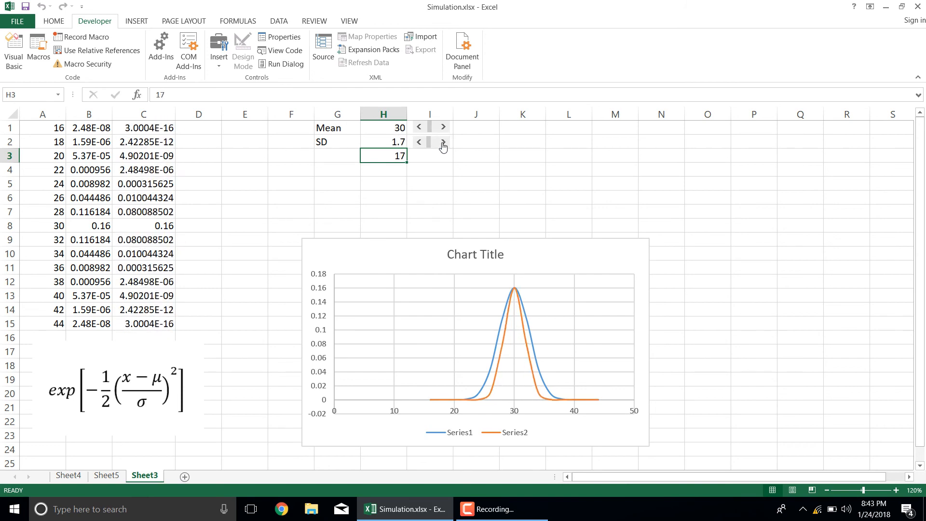
left_click(442, 143)
left_click(442, 143)
left_click(442, 143)
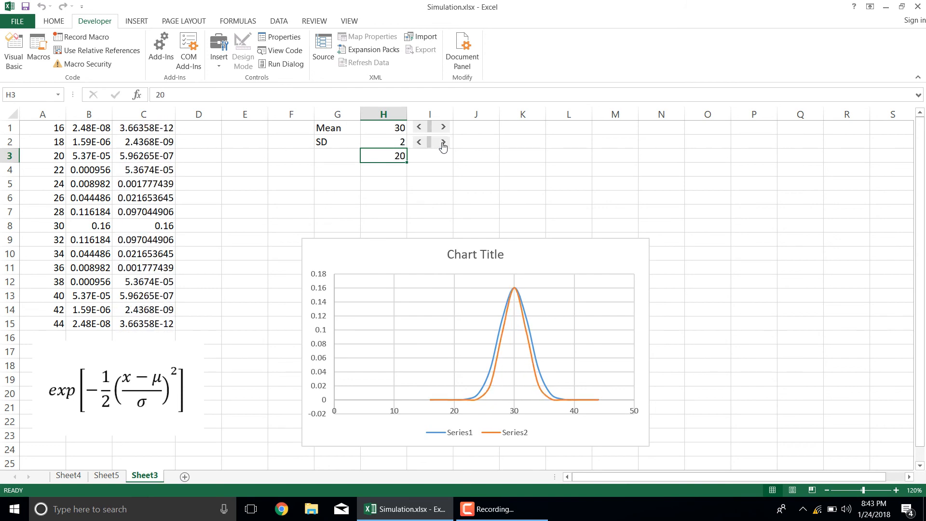
left_click(442, 143)
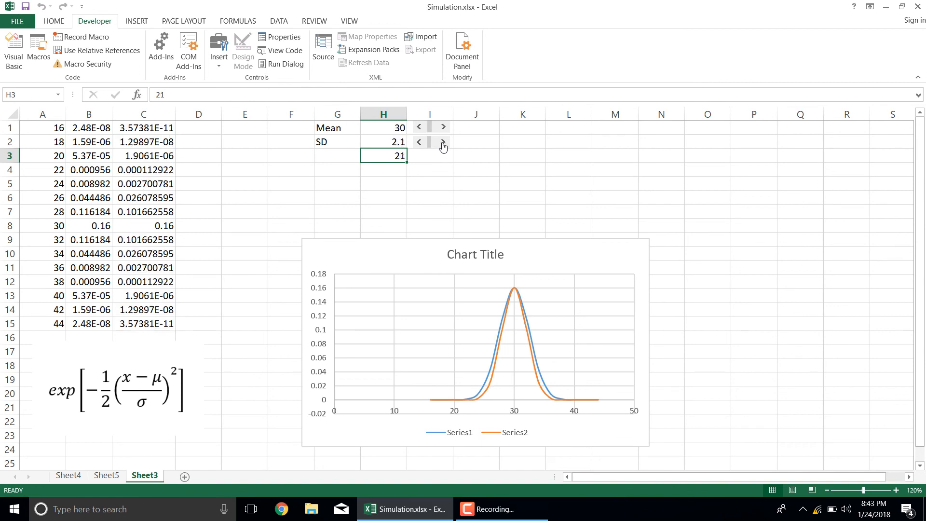
left_click(442, 143)
left_click(442, 144)
left_click(443, 143)
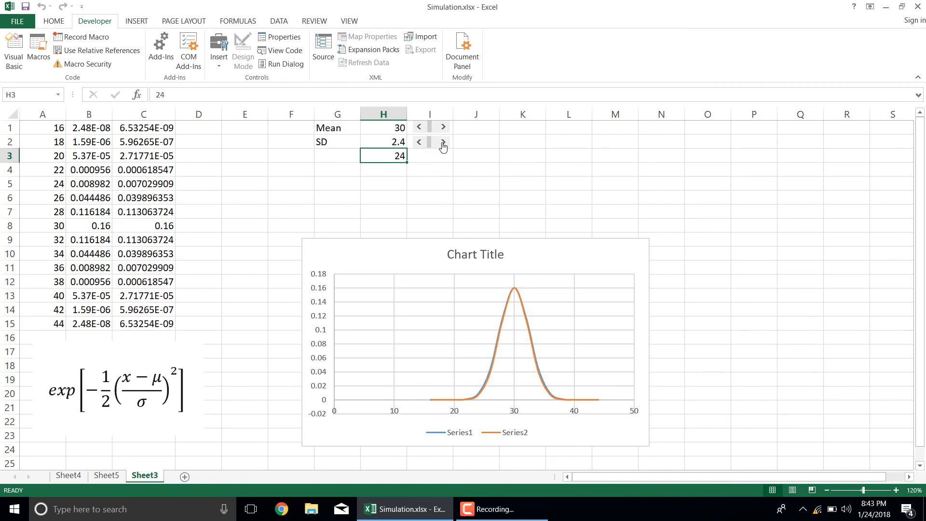
left_click(443, 143)
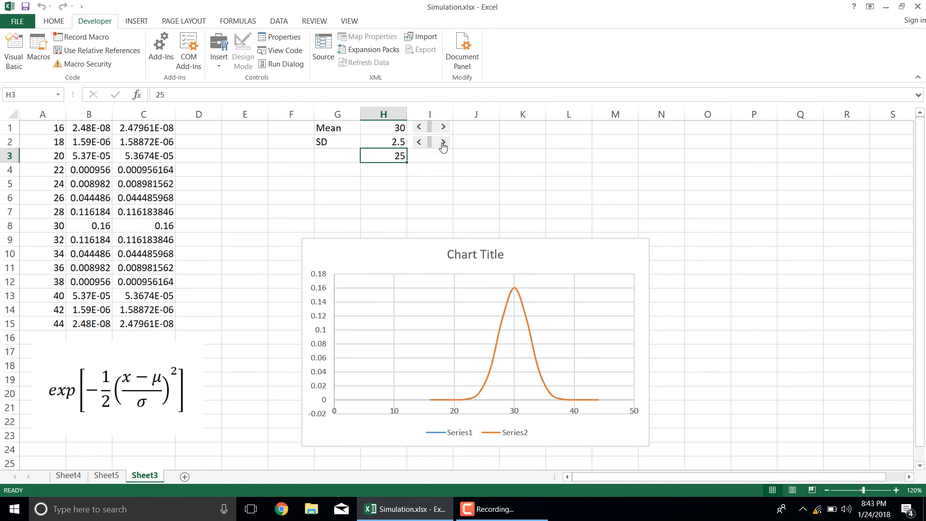
left_click(440, 181)
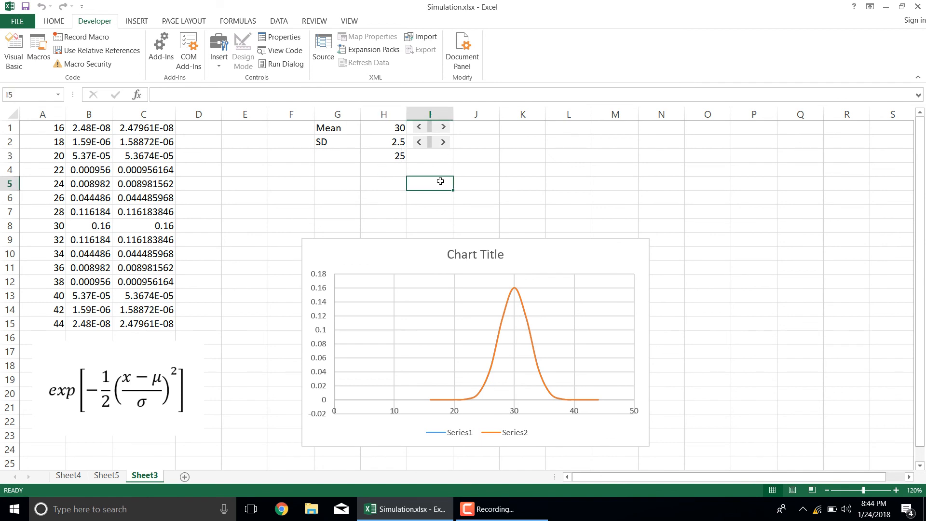